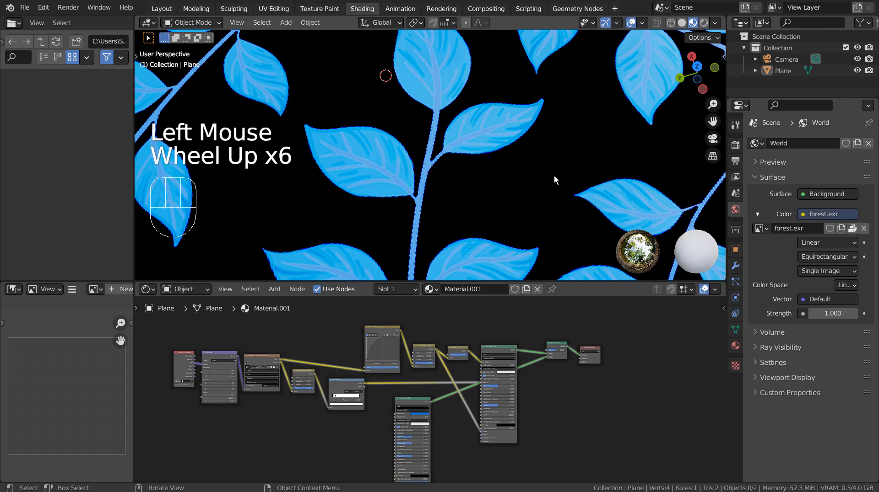
- Examine the complete leaf material node network in a maximized node editor, from Texture Coordinate to Material Output
{"action": "mouse_move", "coordinate": [554, 179]}
{"action": "middle_mouse_down"}
{"action": "mouse_move", "coordinate": [482, 158]}
{"action": "mouse_move", "coordinate": [455, 112]}
{"action": "mouse_move", "coordinate": [500, 149]}
{"action": "mouse_move", "coordinate": [561, 178]}
{"action": "middle_mouse_up"}
{"action": "left_click", "coordinate": [636, 438]}
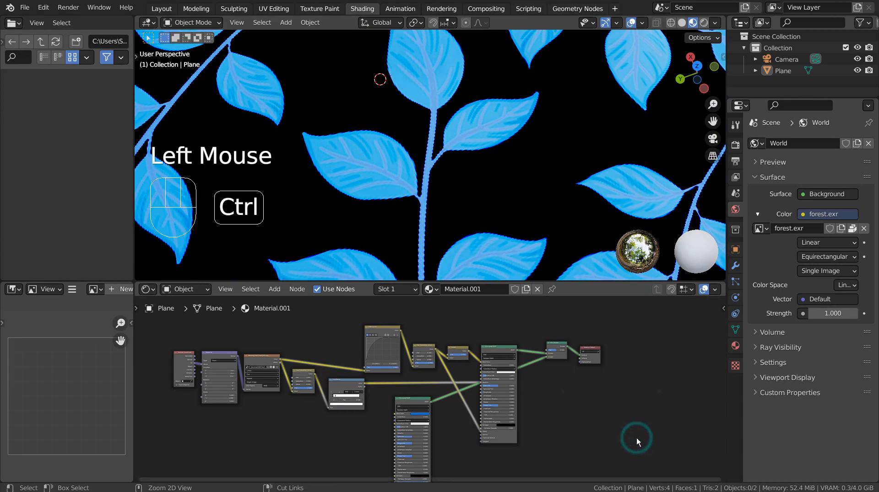
{"action": "key", "text": "ctrl+space"}
{"action": "scroll", "coordinate": [702, 331], "scroll_direction": "down", "scroll_amount": 3}
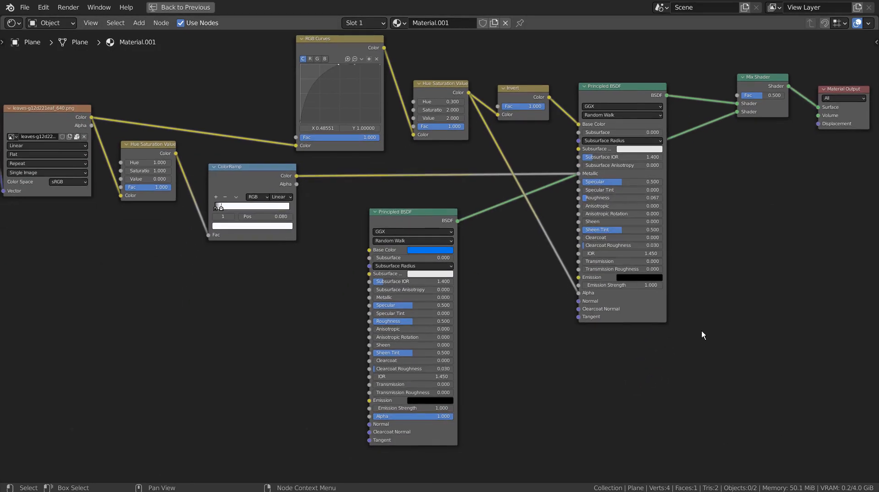
{"action": "middle_click_drag", "start_coordinate": [701, 331], "coordinate": [767, 335]}
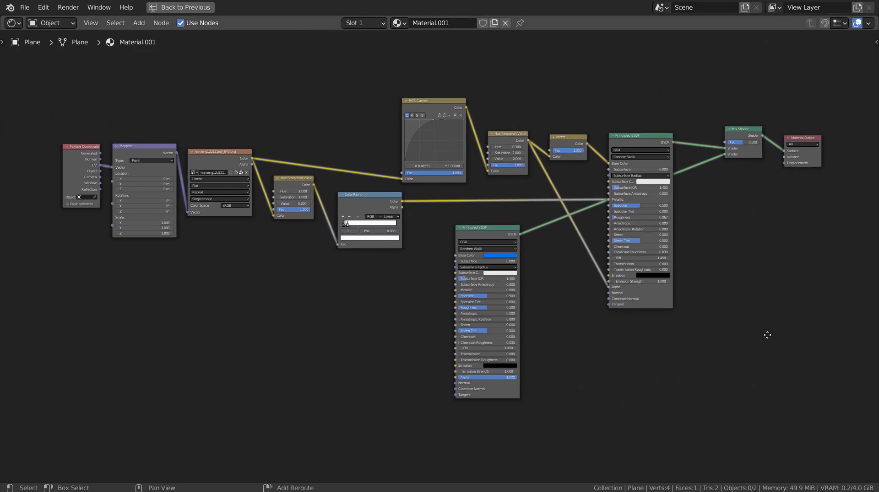
{"action": "scroll", "coordinate": [767, 337], "scroll_direction": "up", "scroll_amount": 1}
{"action": "scroll", "coordinate": [767, 335], "scroll_direction": "up", "scroll_amount": 1}
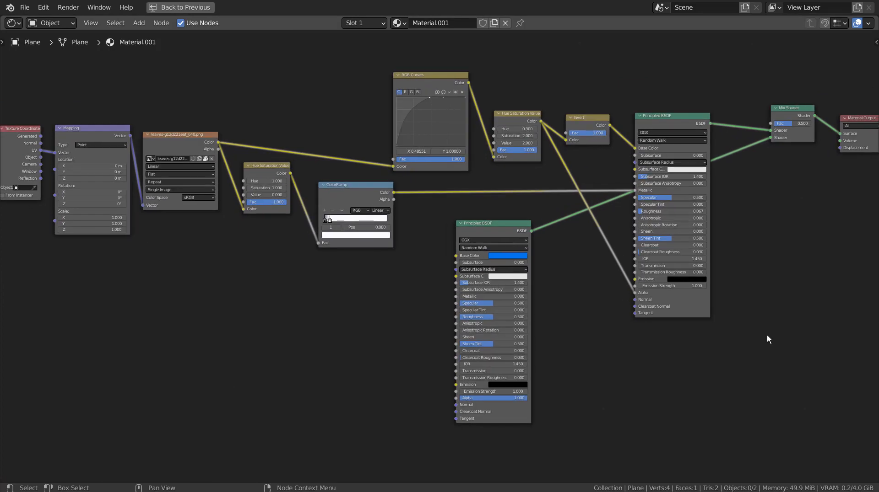
{"action": "scroll", "coordinate": [767, 335], "scroll_direction": "down", "scroll_amount": 1}
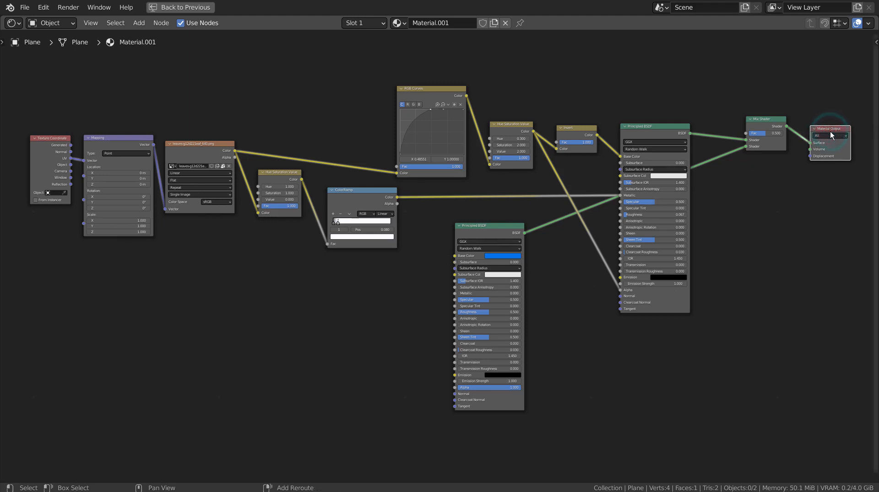
- Duplicate the Material Output and the blue Principled BSDF into empty space below the network, linking the copied BSDF to the copied output's Surface
{"action": "key", "text": "shift+d"}
{"action": "left_click", "coordinate": [275, 312]}
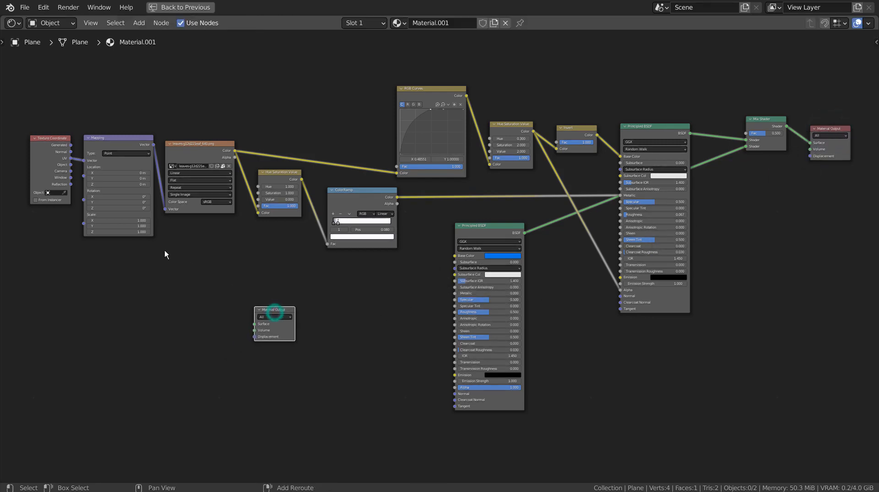
{"action": "middle_click_drag", "start_coordinate": [165, 253], "coordinate": [406, 229]}
{"action": "scroll", "coordinate": [344, 255], "scroll_direction": "up", "scroll_amount": 5}
{"action": "scroll", "coordinate": [344, 255], "scroll_direction": "up", "scroll_amount": 1}
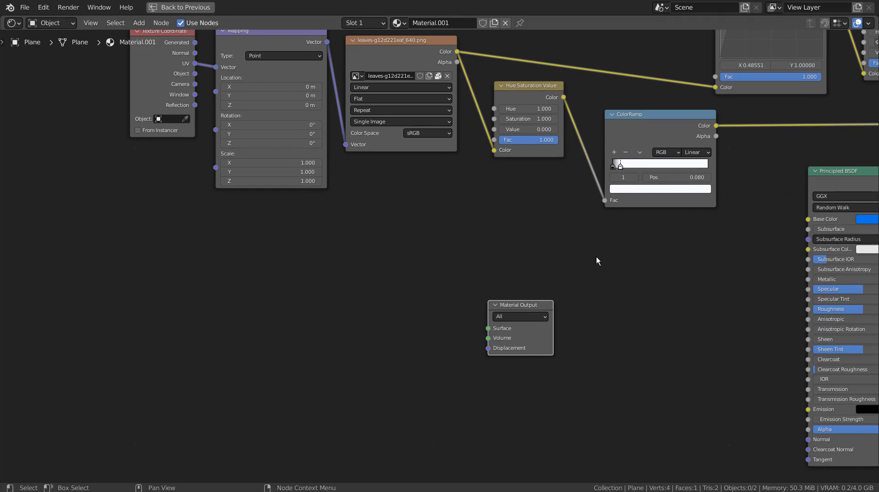
{"action": "left_click", "coordinate": [847, 173]}
{"action": "key", "text": "shift+d"}
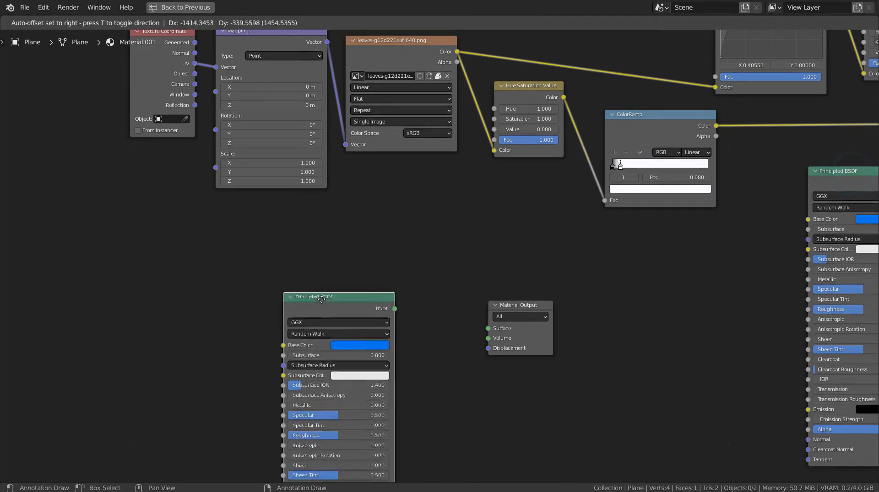
{"action": "left_click", "coordinate": [368, 312]}
{"action": "left_click_drag", "start_coordinate": [440, 322], "coordinate": [488, 329]}
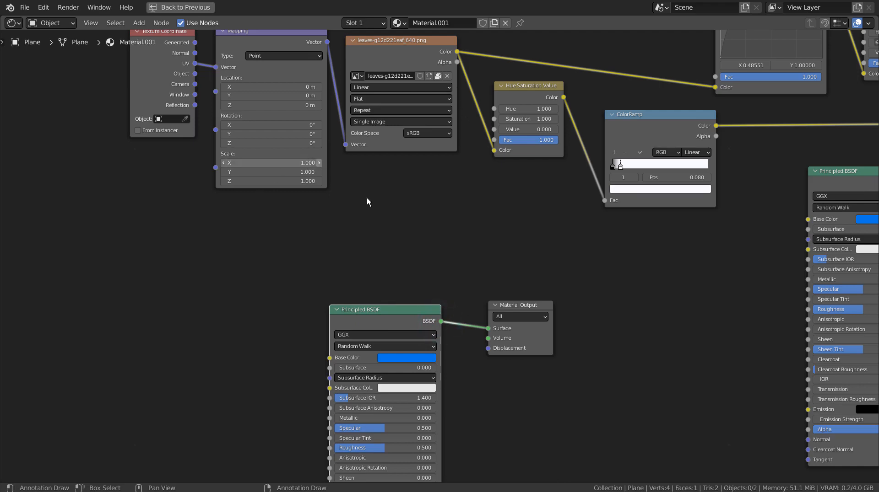
- Add a mapped image texture setup to the copied Principled BSDF, place it beside the shader and load leaves-g12d221eaf_640.png
{"action": "middle_click_drag", "start_coordinate": [387, 324], "coordinate": [570, 179]}
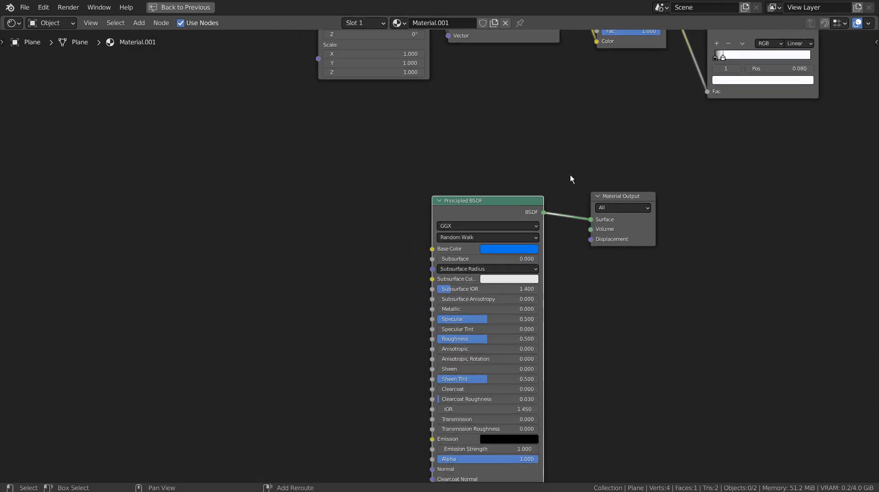
{"action": "key", "text": "ctrl+t"}
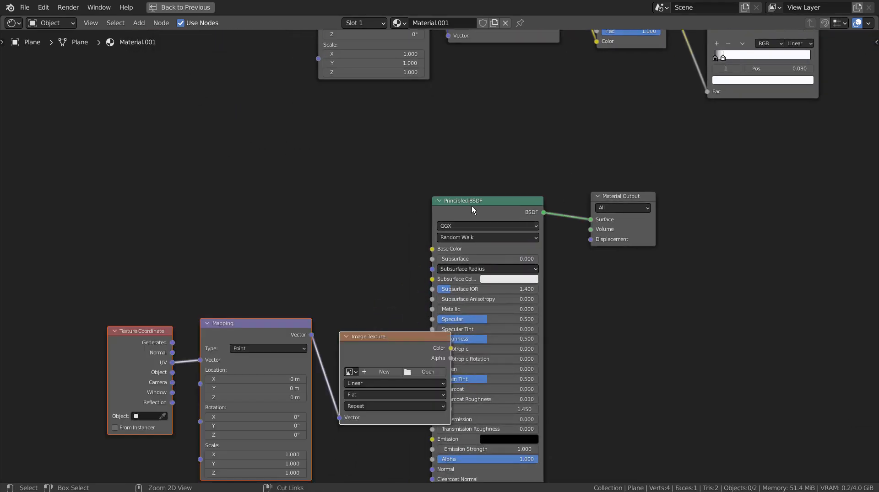
{"action": "left_click_drag", "start_coordinate": [405, 339], "coordinate": [359, 204]}
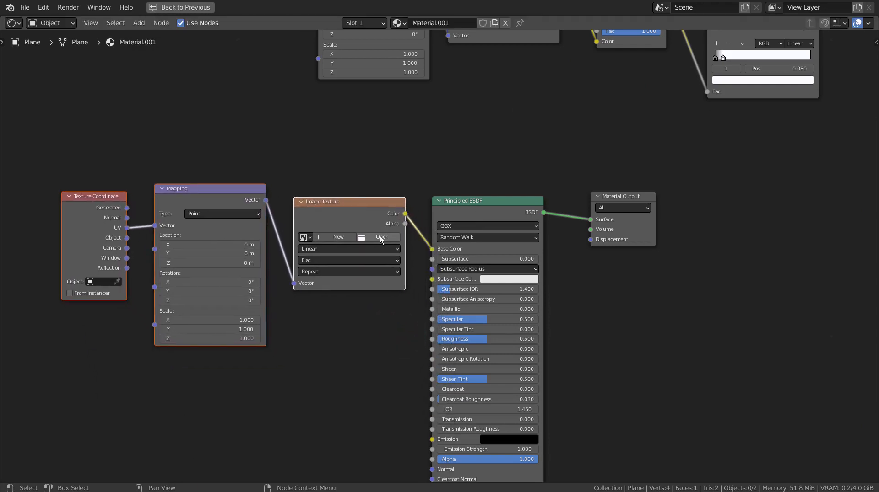
{"action": "left_click", "coordinate": [380, 238]}
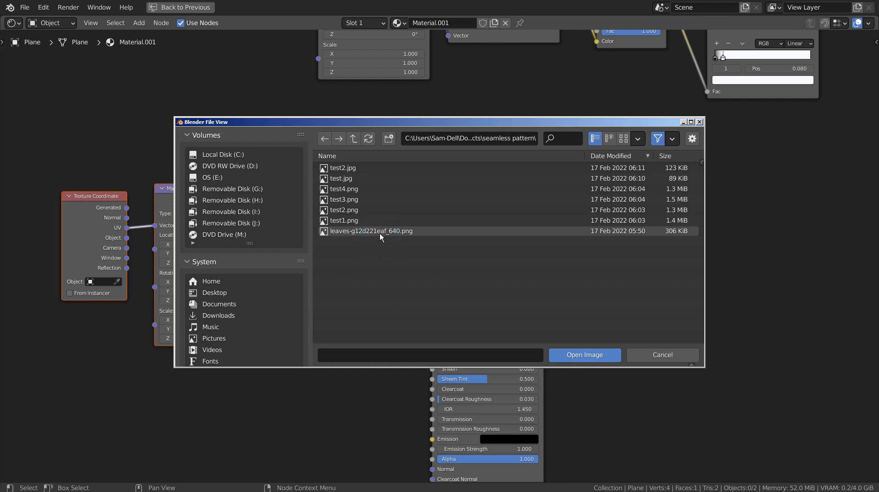
{"action": "double_click", "coordinate": [380, 233]}
- Make the copied Material Output active and inspect the original leaf image on the plane in the 3D viewport
{"action": "left_click", "coordinate": [629, 198]}
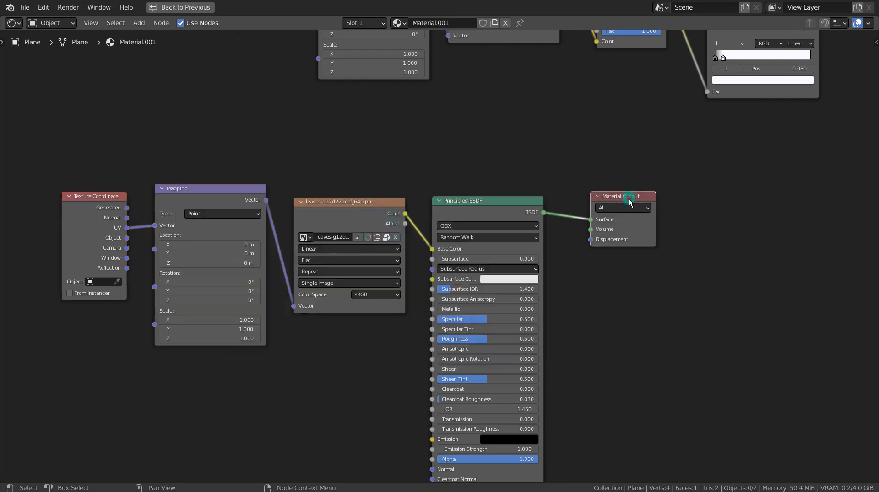
{"action": "key", "text": "ctrl+space"}
{"action": "scroll", "coordinate": [529, 135], "scroll_direction": "down", "scroll_amount": 2}
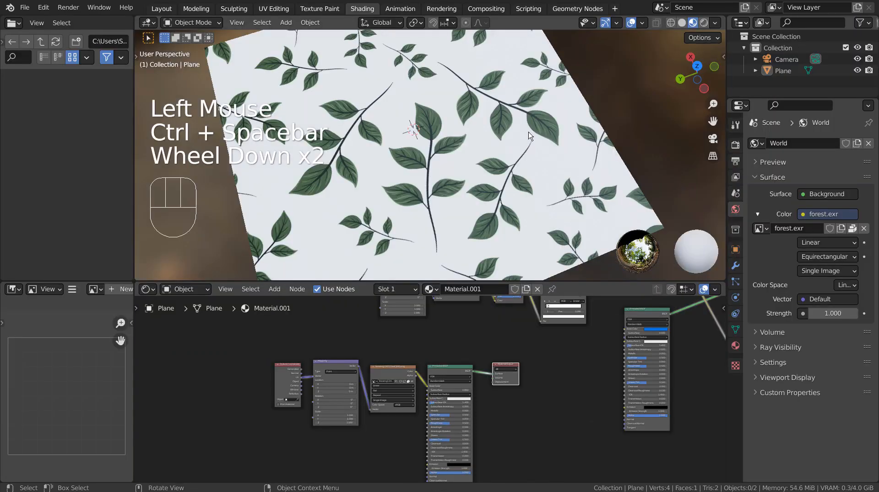
{"action": "scroll", "coordinate": [529, 136], "scroll_direction": "down", "scroll_amount": 2}
{"action": "middle_click_drag", "start_coordinate": [528, 136], "coordinate": [586, 185]}
{"action": "scroll", "coordinate": [465, 160], "scroll_direction": "up", "scroll_amount": 3}
{"action": "scroll", "coordinate": [466, 160], "scroll_direction": "up", "scroll_amount": 2}
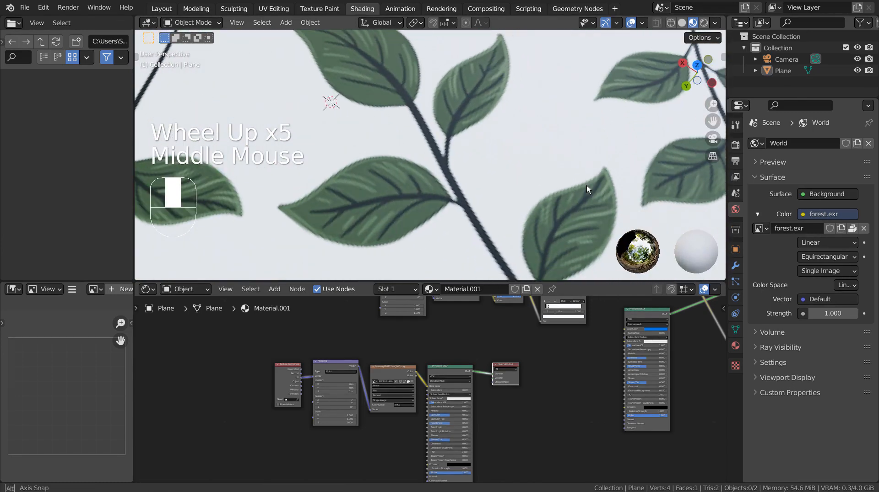
- Set the copied Principled BSDF's Emission Strength to 0 in the maximized node editor
{"action": "key", "text": "ctrl+space"}
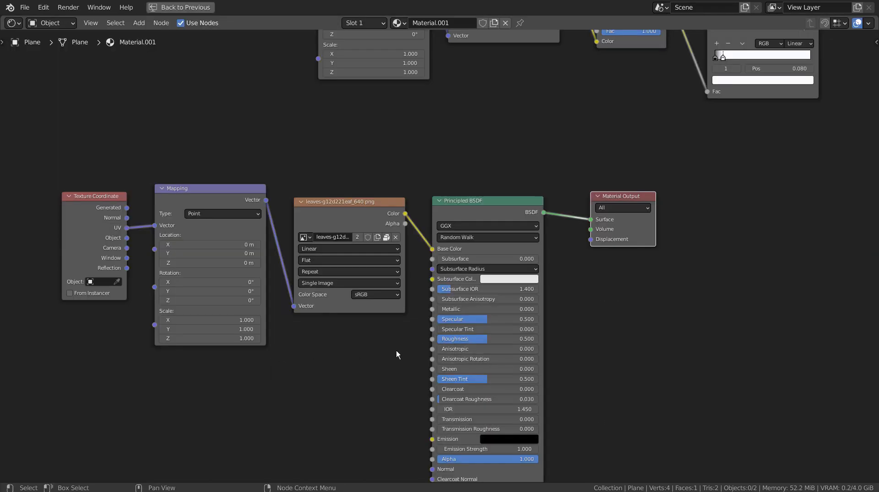
{"action": "middle_click_drag", "start_coordinate": [397, 355], "coordinate": [401, 272], "text": "shift"}
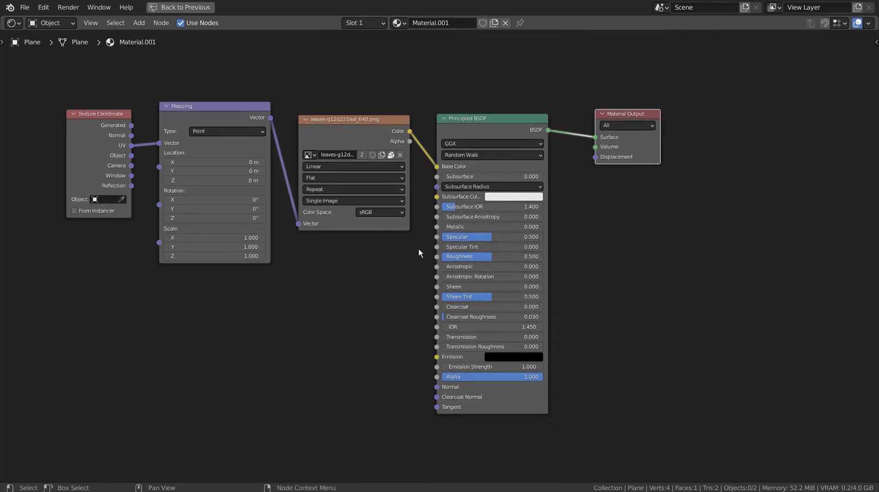
{"action": "scroll", "coordinate": [420, 257], "scroll_direction": "down", "scroll_amount": 1}
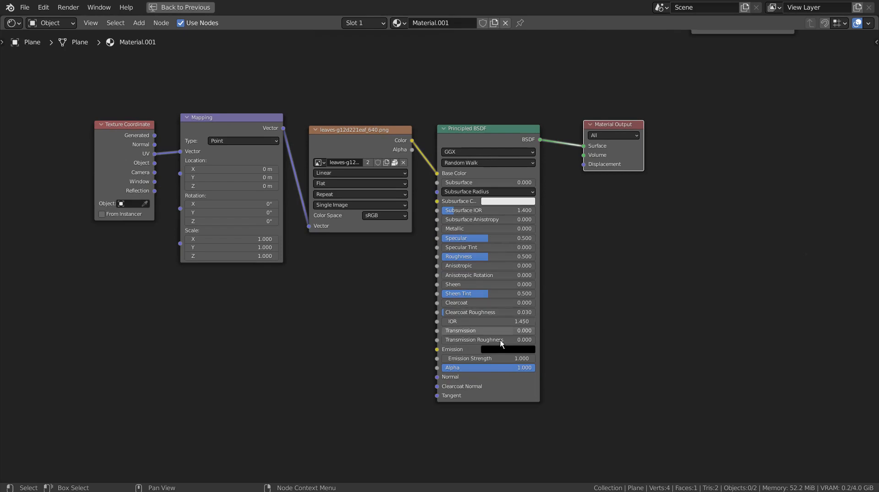
{"action": "left_click", "coordinate": [510, 358]}
{"action": "type", "text": "0"}
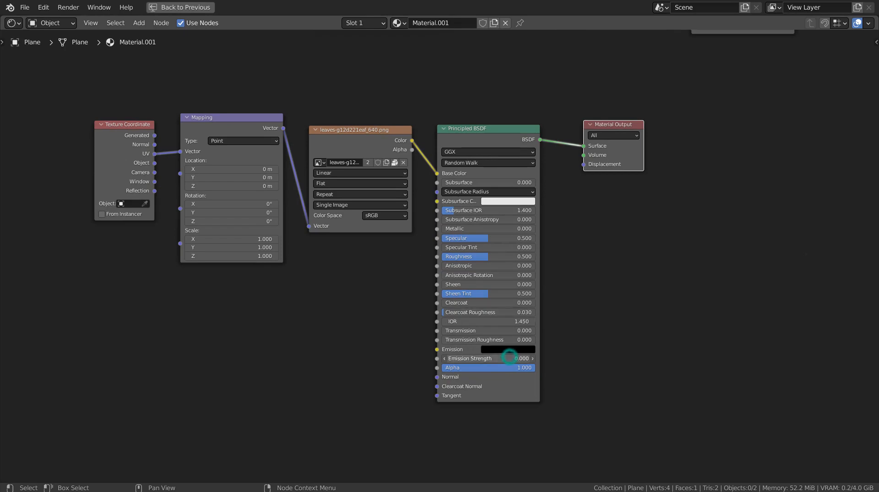
{"action": "key", "text": "Return"}
- Check the original leaf texture on the plane, and delete the whole temporary texture, shader and output node group
{"action": "key", "text": "ctrl+space"}
{"action": "scroll", "coordinate": [514, 197], "scroll_direction": "down", "scroll_amount": 5}
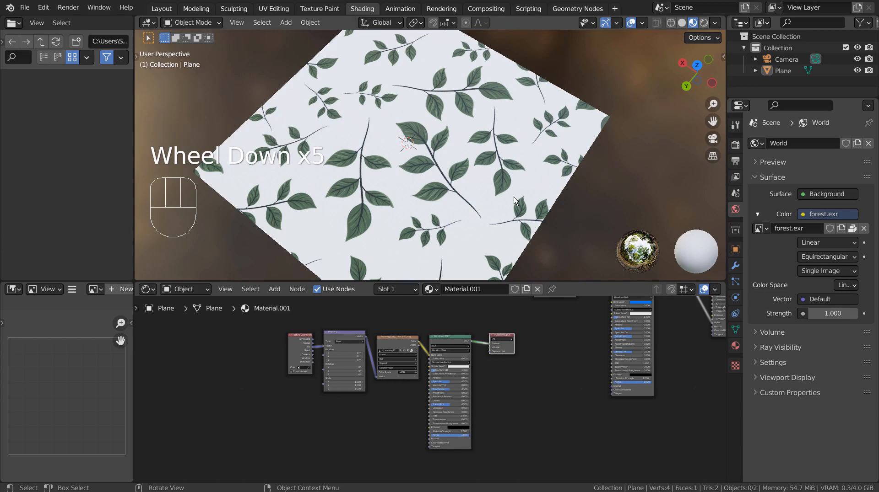
{"action": "scroll", "coordinate": [514, 198], "scroll_direction": "up", "scroll_amount": 3}
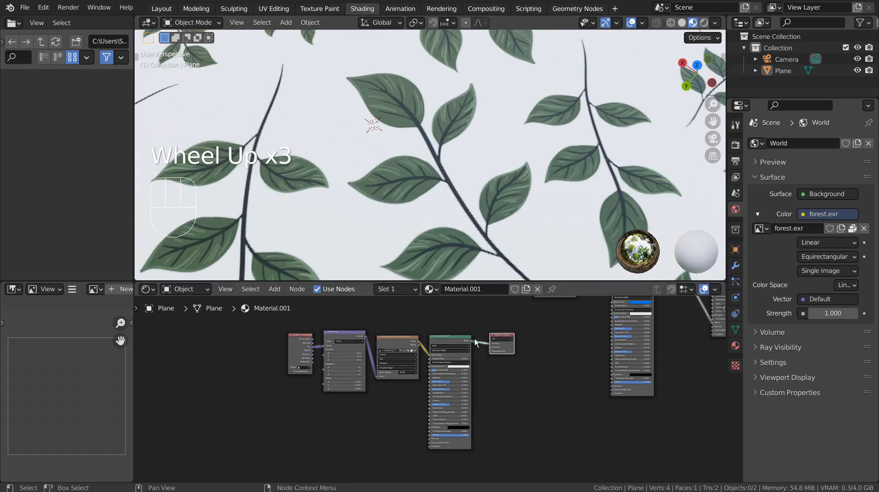
{"action": "left_click_drag", "start_coordinate": [497, 320], "coordinate": [303, 438]}
{"action": "key", "text": "x"}
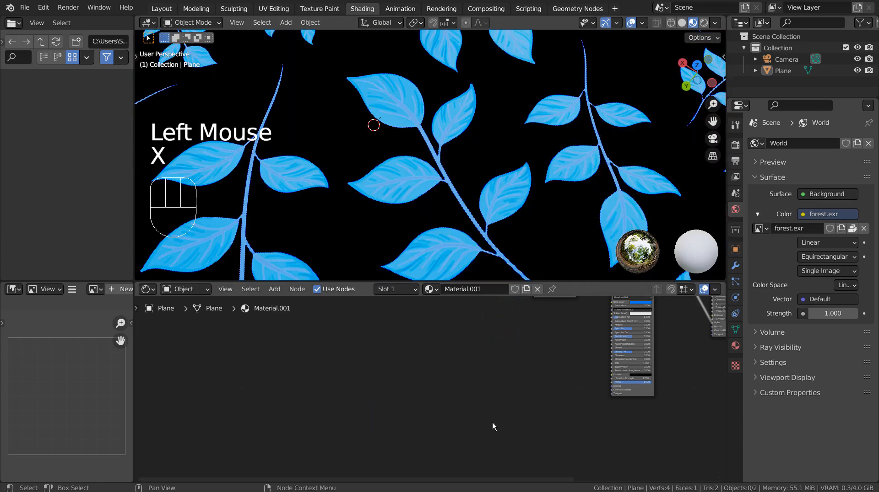
- Examine the Mix Shader, Material Output and both Principled BSDF nodes of the leaf material along with their links
{"action": "middle_click_drag", "start_coordinate": [569, 361], "coordinate": [455, 383], "text": "shift"}
{"action": "middle_click_drag", "start_coordinate": [627, 348], "coordinate": [488, 452], "text": "shift"}
{"action": "scroll", "coordinate": [424, 378], "scroll_direction": "up", "scroll_amount": 3}
{"action": "scroll", "coordinate": [425, 378], "scroll_direction": "up", "scroll_amount": 5}
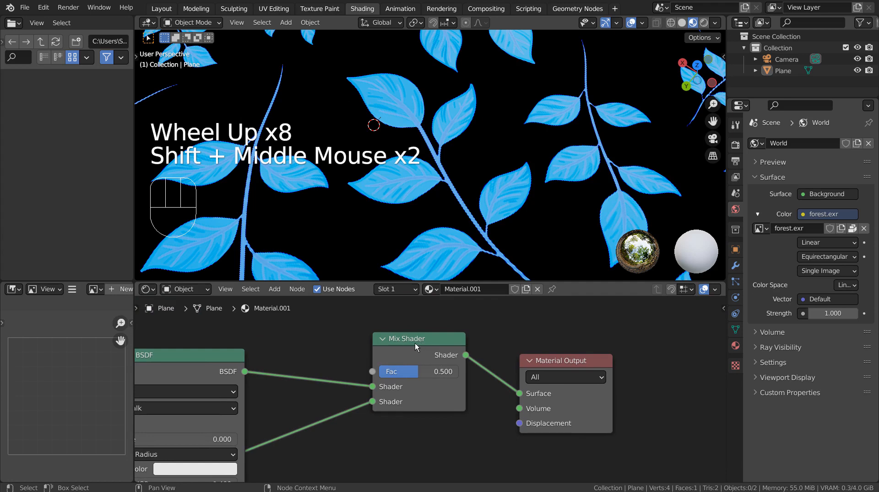
{"action": "scroll", "coordinate": [415, 347], "scroll_direction": "down", "scroll_amount": 2}
{"action": "middle_click_drag", "start_coordinate": [171, 366], "coordinate": [363, 342], "text": "shift"}
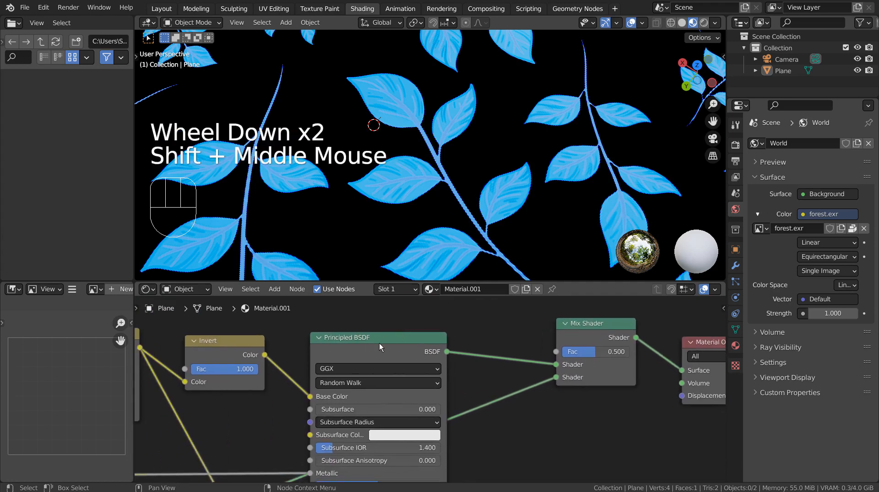
{"action": "middle_click_drag", "start_coordinate": [358, 394], "coordinate": [431, 320], "text": "shift"}
{"action": "middle_click_drag", "start_coordinate": [287, 401], "coordinate": [414, 330], "text": "shift"}
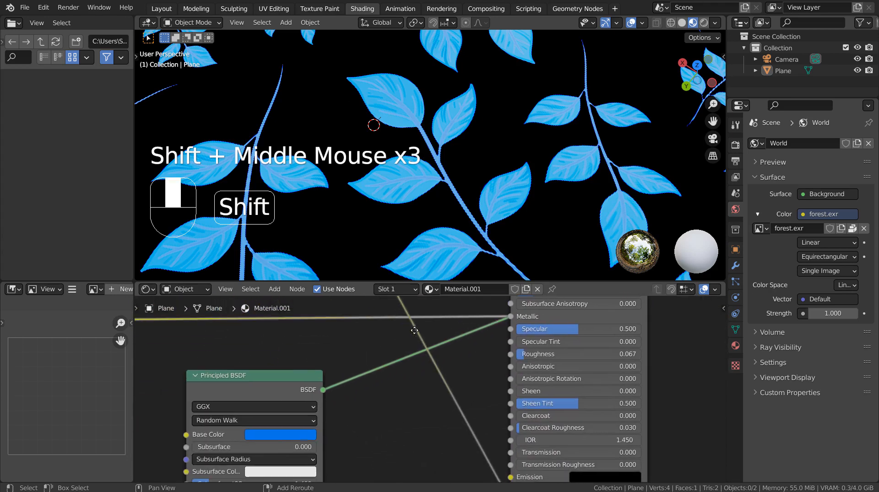
- Move the blue Principled BSDF to the other side of the main Principled BSDF, just below the Mix Shader
{"action": "left_click_drag", "start_coordinate": [239, 383], "coordinate": [351, 388]}
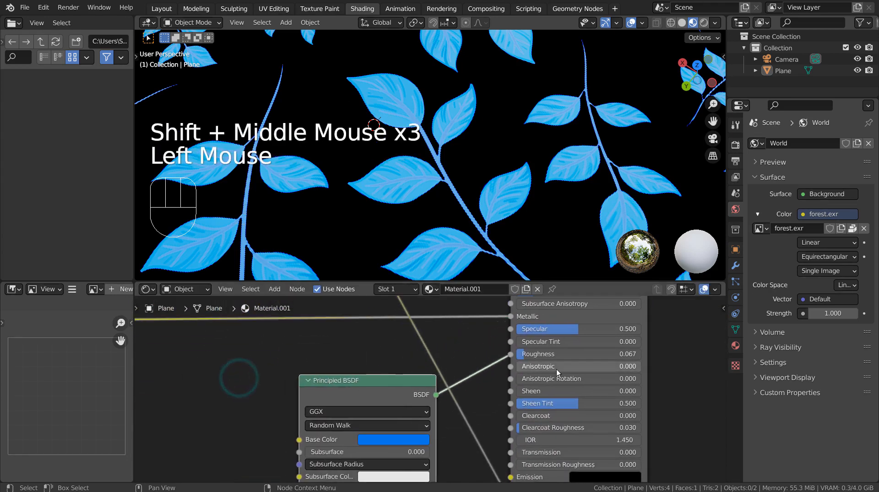
{"action": "scroll", "coordinate": [556, 369], "scroll_direction": "down", "scroll_amount": 6}
{"action": "middle_click_drag", "start_coordinate": [593, 372], "coordinate": [466, 398], "text": "shift"}
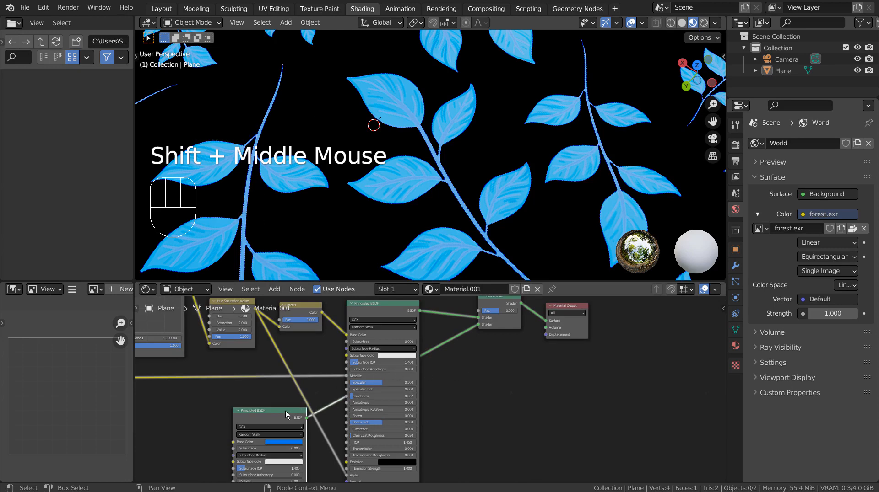
{"action": "left_click_drag", "start_coordinate": [284, 412], "coordinate": [473, 375]}
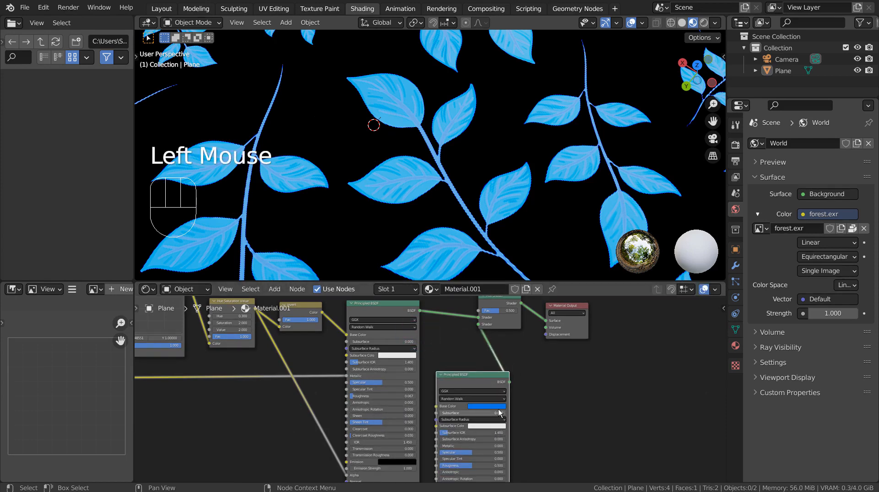
- Change the second Principled BSDF's Base Color to hot pink and check the leaf color across the whole plane
{"action": "left_click", "coordinate": [490, 405]}
{"action": "left_click", "coordinate": [490, 405]}
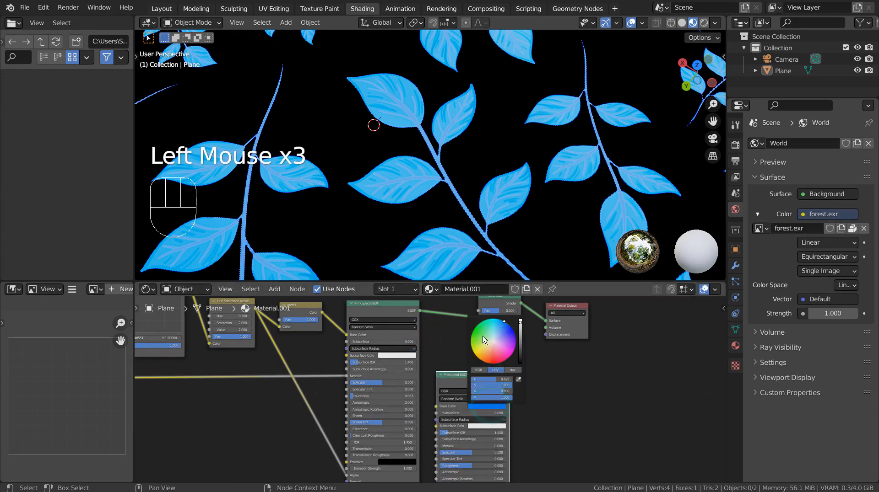
{"action": "left_click_drag", "start_coordinate": [483, 341], "coordinate": [503, 355]}
{"action": "scroll", "coordinate": [503, 201], "scroll_direction": "down", "scroll_amount": 4}
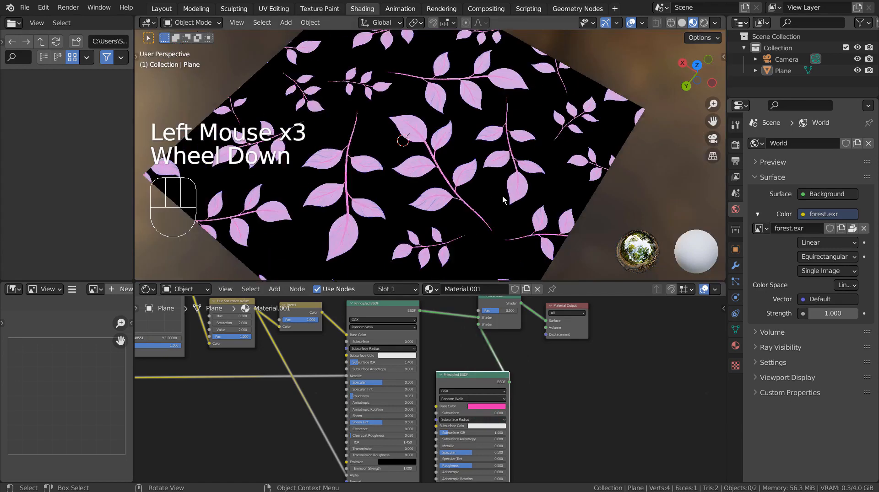
{"action": "scroll", "coordinate": [503, 200], "scroll_direction": "down", "scroll_amount": 3}
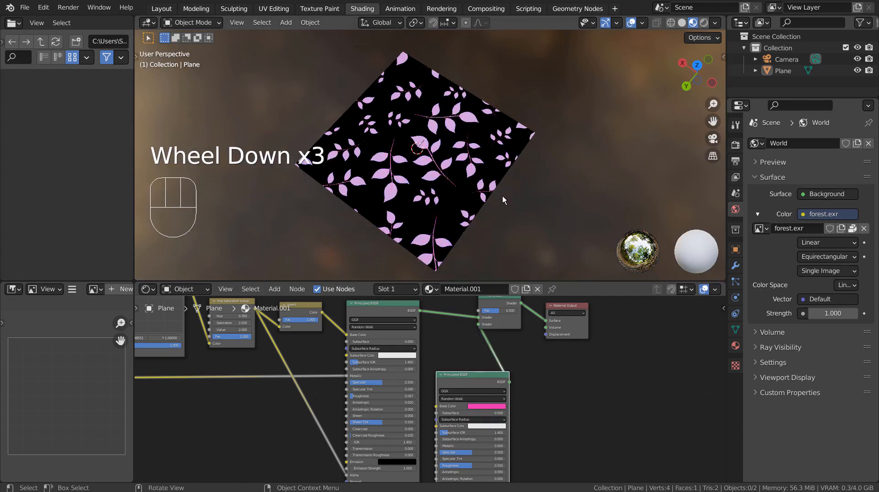
- Try green as the second Principled BSDF's Base Color, and finish on a saturated blue
{"action": "left_click", "coordinate": [490, 407]}
{"action": "left_click", "coordinate": [485, 332]}
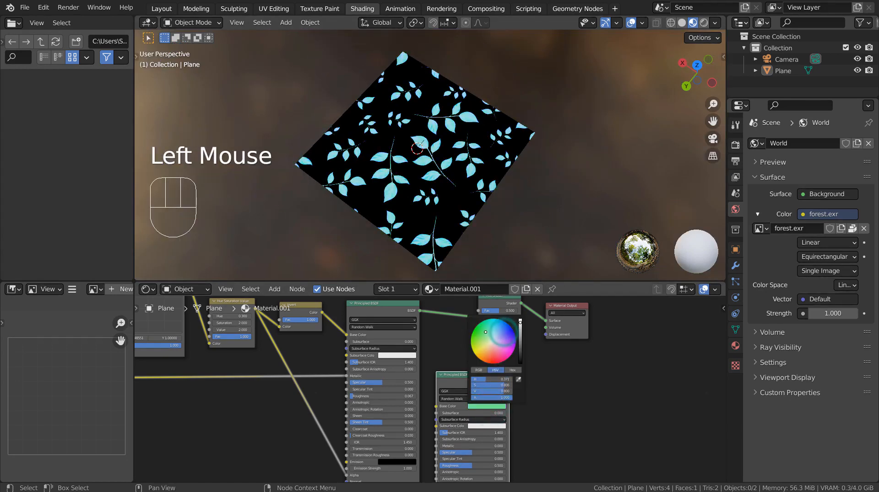
{"action": "mouse_move", "coordinate": [486, 331]}
{"action": "left_mouse_down"}
{"action": "mouse_move", "coordinate": [516, 341]}
{"action": "mouse_move", "coordinate": [493, 342]}
{"action": "mouse_move", "coordinate": [489, 363]}
{"action": "mouse_move", "coordinate": [506, 324]}
{"action": "left_mouse_up"}
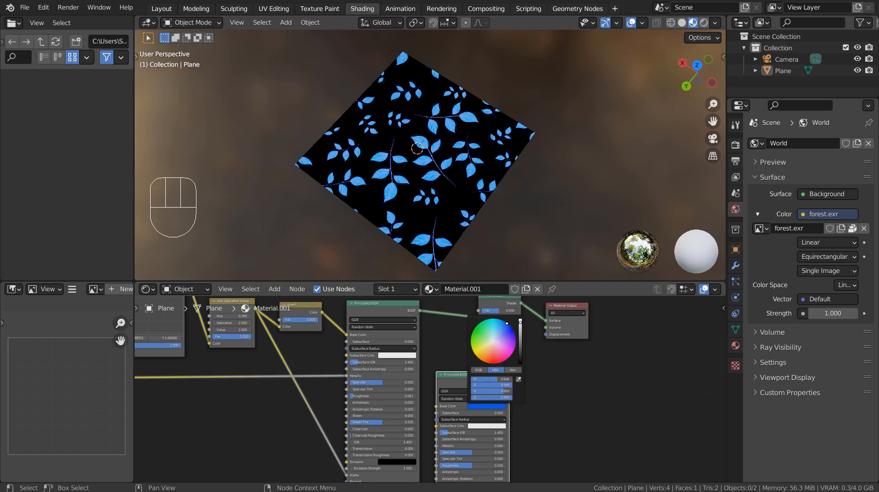
{"action": "left_click", "coordinate": [459, 370]}
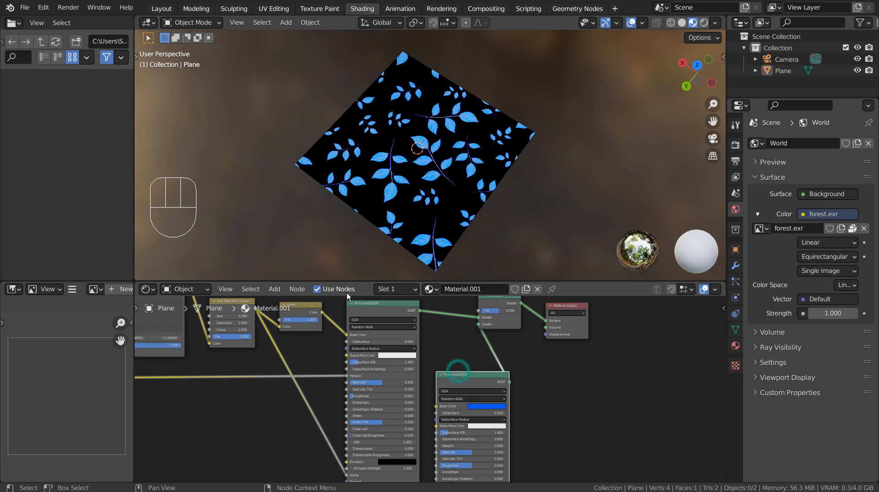
- Trace the main Principled BSDF's inputs back through the Invert, Hue Saturation Value and RGB Curves nodes to the leaf image, Mapping and Texture Coordinate nodes
{"action": "scroll", "coordinate": [438, 360], "scroll_direction": "up", "scroll_amount": 4}
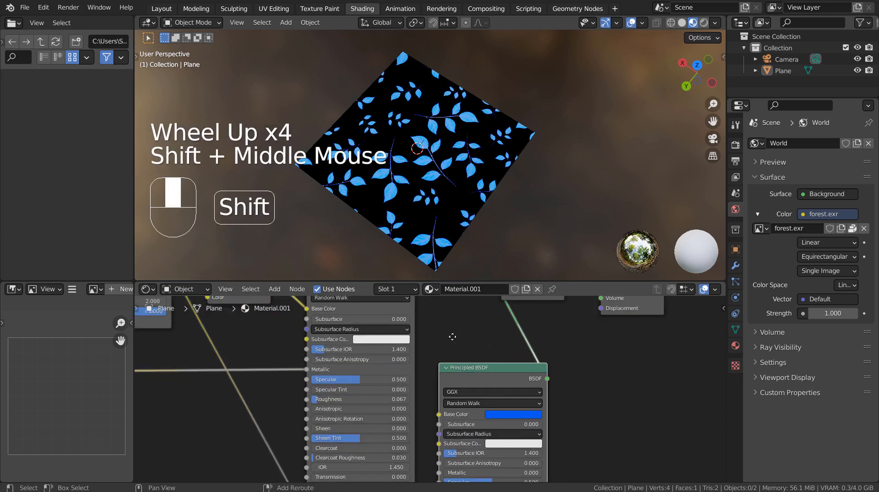
{"action": "middle_click_drag", "start_coordinate": [416, 326], "coordinate": [533, 380], "text": "shift"}
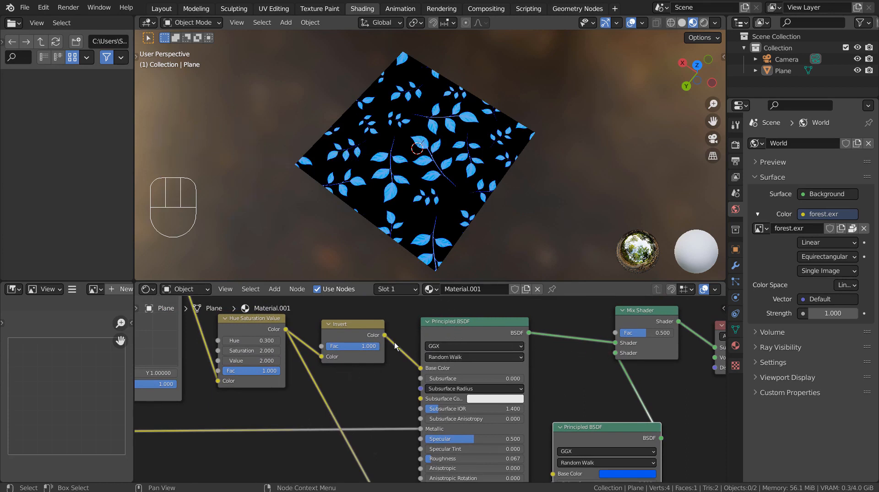
{"action": "middle_click_drag", "start_coordinate": [349, 333], "coordinate": [510, 357], "text": "shift"}
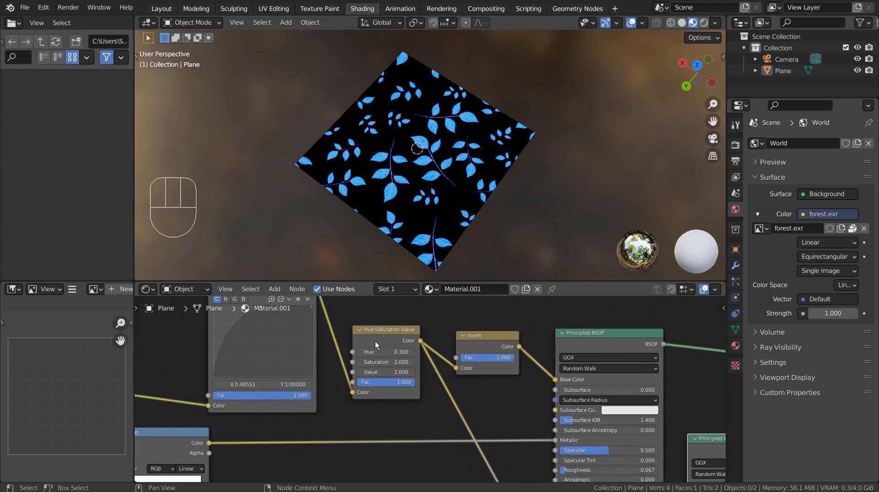
{"action": "middle_click_drag", "start_coordinate": [305, 350], "coordinate": [476, 403], "text": "shift"}
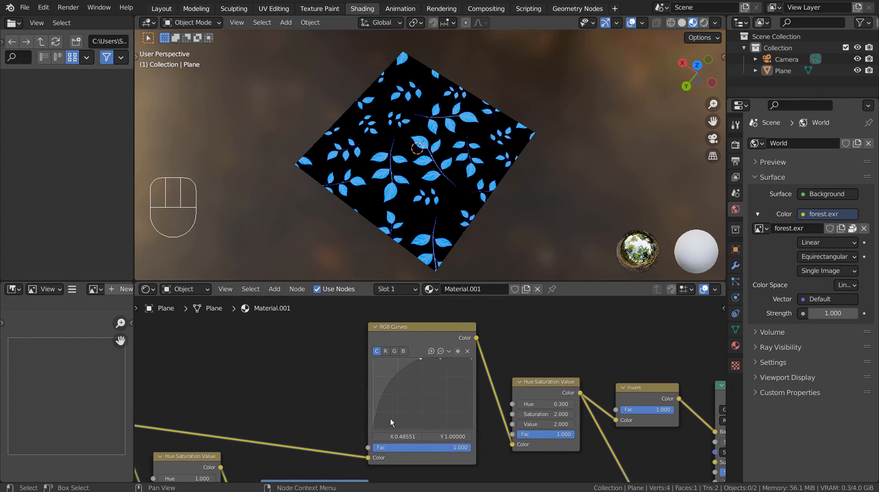
{"action": "middle_click_drag", "start_coordinate": [301, 422], "coordinate": [403, 344], "text": "shift"}
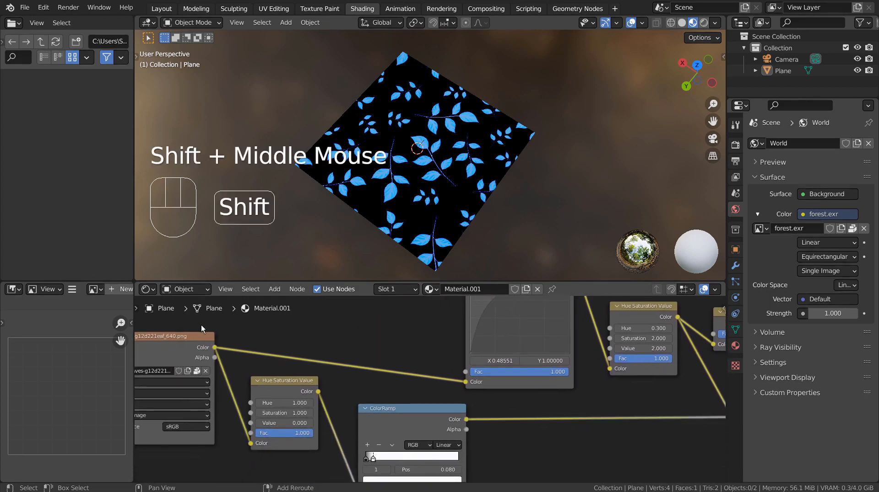
{"action": "middle_click_drag", "start_coordinate": [230, 336], "coordinate": [500, 330], "text": "shift"}
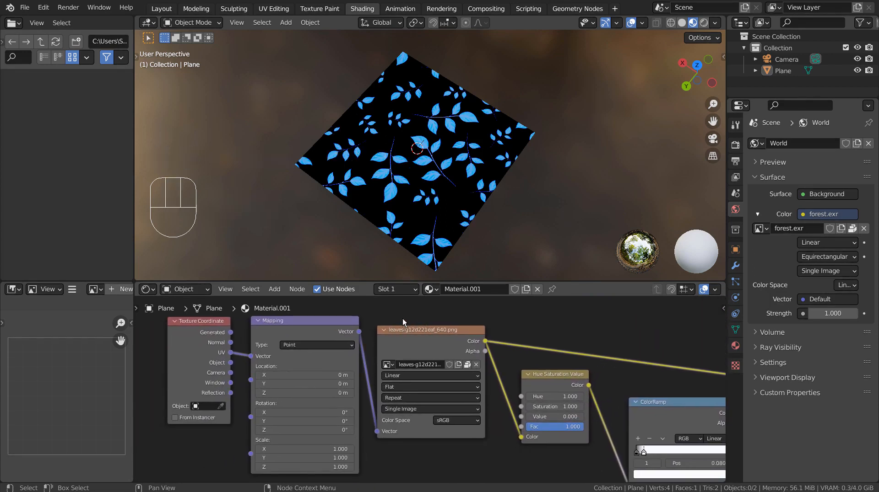
{"action": "left_click_drag", "start_coordinate": [402, 318], "coordinate": [204, 413]}
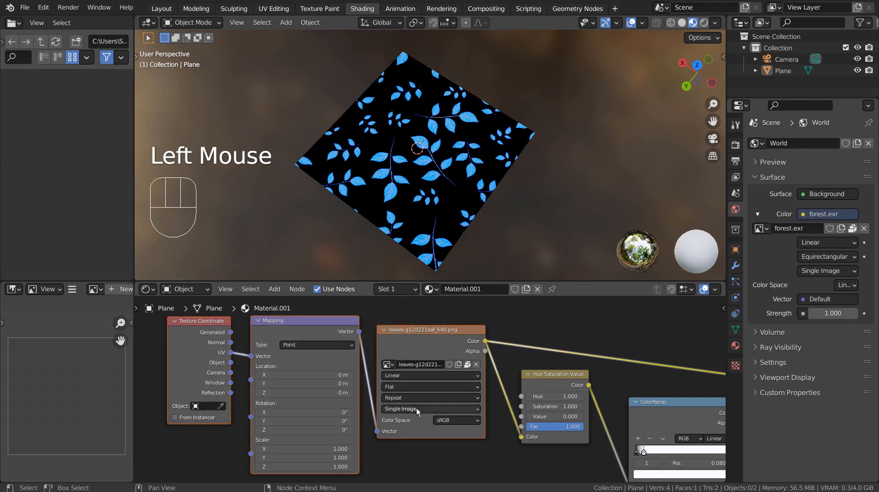
{"action": "left_click", "coordinate": [610, 325]}
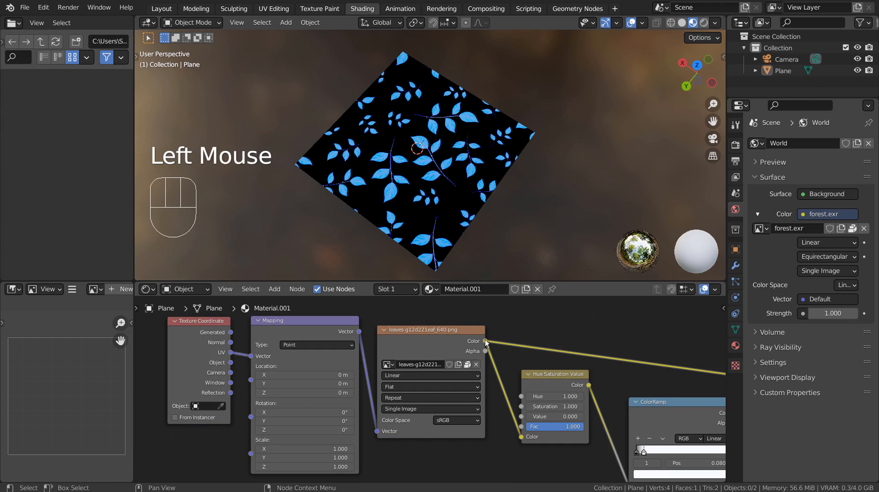
- Try shifting the control point near the peak of the RGB Curves node, and undo the change
{"action": "middle_click_drag", "start_coordinate": [607, 385], "coordinate": [399, 359], "text": "shift"}
{"action": "middle_click_drag", "start_coordinate": [501, 293], "coordinate": [369, 361], "text": "shift"}
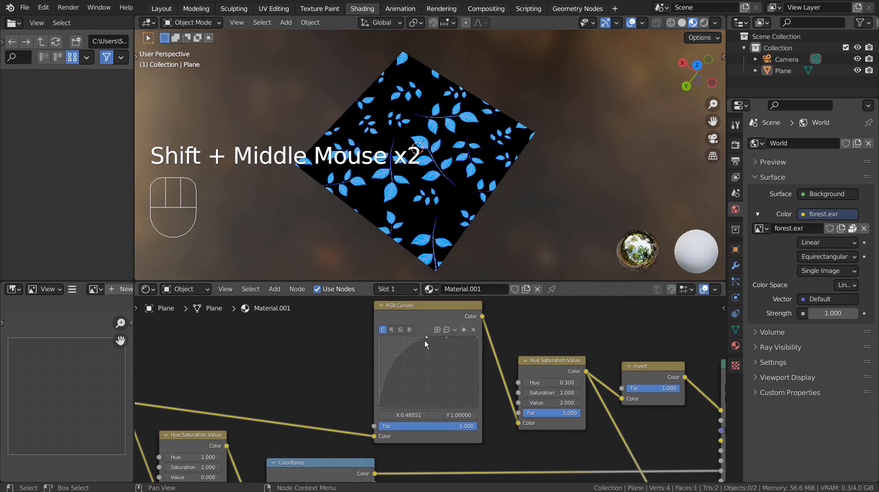
{"action": "mouse_move", "coordinate": [424, 341]}
{"action": "left_mouse_down"}
{"action": "mouse_move", "coordinate": [462, 394]}
{"action": "mouse_move", "coordinate": [444, 389]}
{"action": "mouse_move", "coordinate": [426, 337]}
{"action": "left_mouse_up"}
{"action": "key", "text": "ctrl+z"}
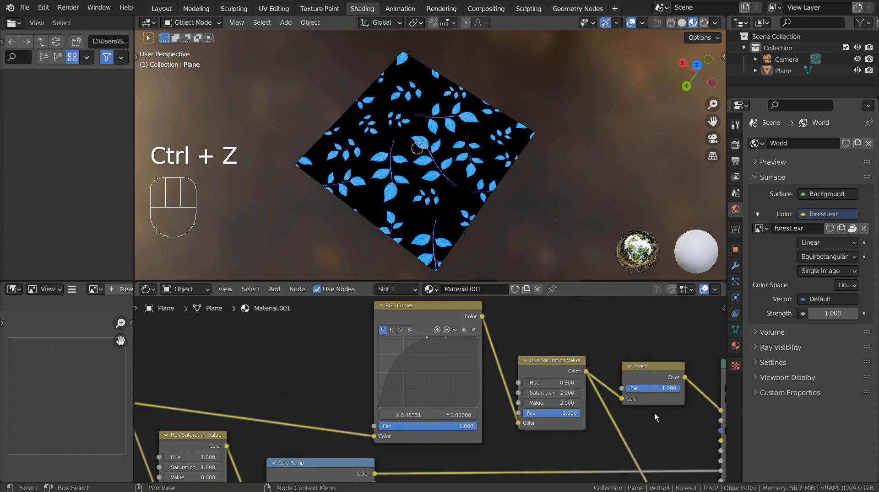
- Bypass the Invert node so Hue Saturation Value feeds the main Principled BSDF's Base Color directly, and inspect the leaves up close
{"action": "middle_click_drag", "start_coordinate": [654, 418], "coordinate": [447, 416], "text": "shift"}
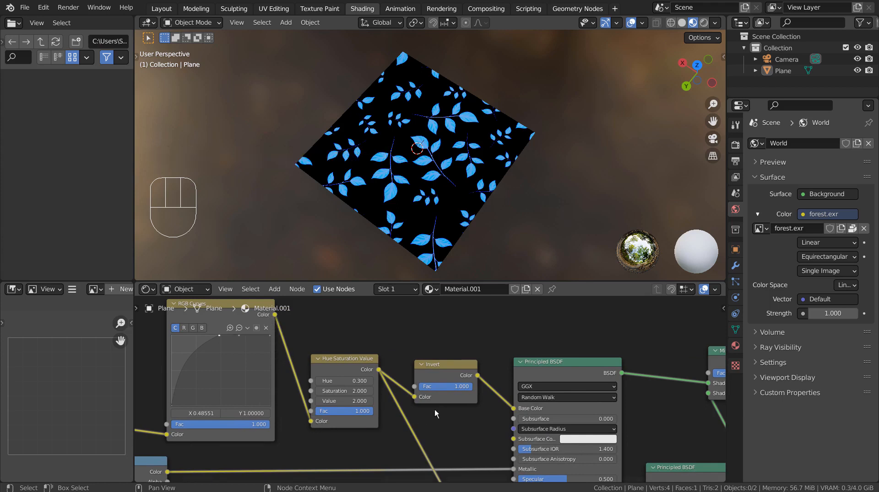
{"action": "left_click_drag", "start_coordinate": [416, 397], "coordinate": [517, 410]}
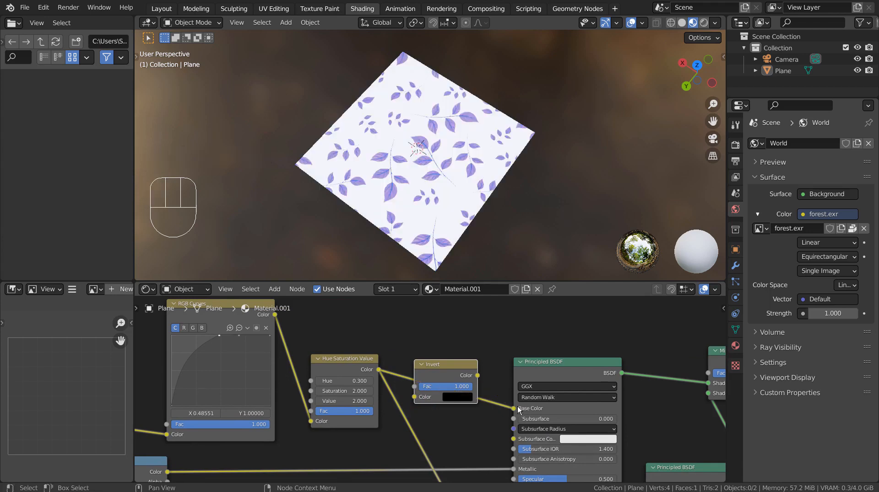
{"action": "scroll", "coordinate": [478, 190], "scroll_direction": "up", "scroll_amount": 3}
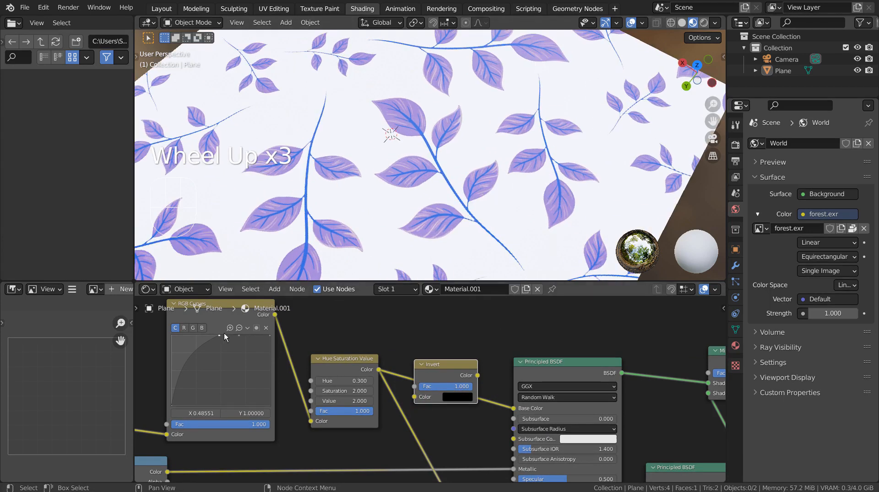
- Try reshaping the RGB curve by moving its point to X 0.33696, Y 0.65500 and to X 0.07246, Y 0.91500
{"action": "left_click_drag", "start_coordinate": [220, 334], "coordinate": [202, 372]}
{"action": "middle_click_drag", "start_coordinate": [218, 383], "coordinate": [365, 365], "text": "shift"}
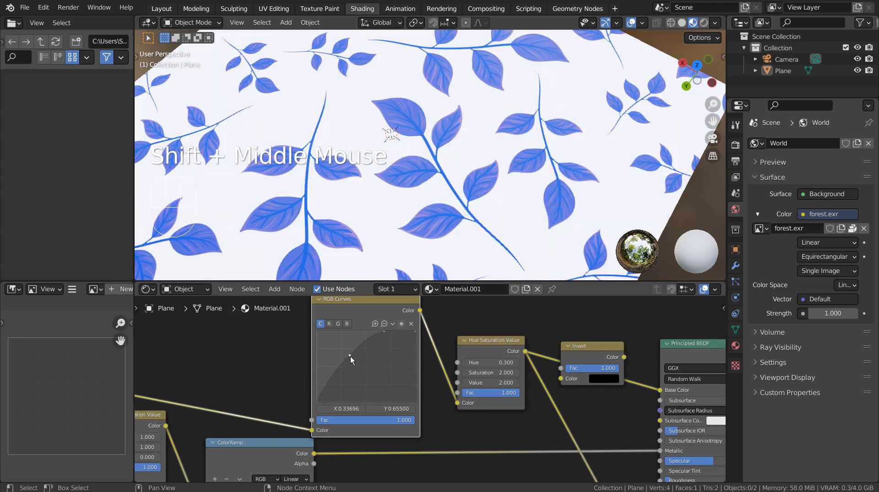
{"action": "left_click_drag", "start_coordinate": [350, 358], "coordinate": [324, 337]}
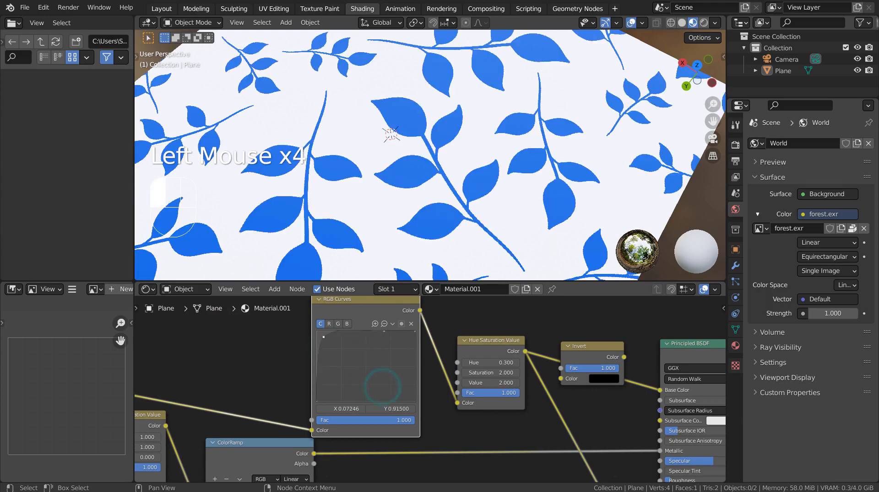
{"action": "left_click", "coordinate": [364, 353]}
- Undo the RGB curve edits and the bypass of the Invert node
{"action": "key", "text": "ctrl+z"}
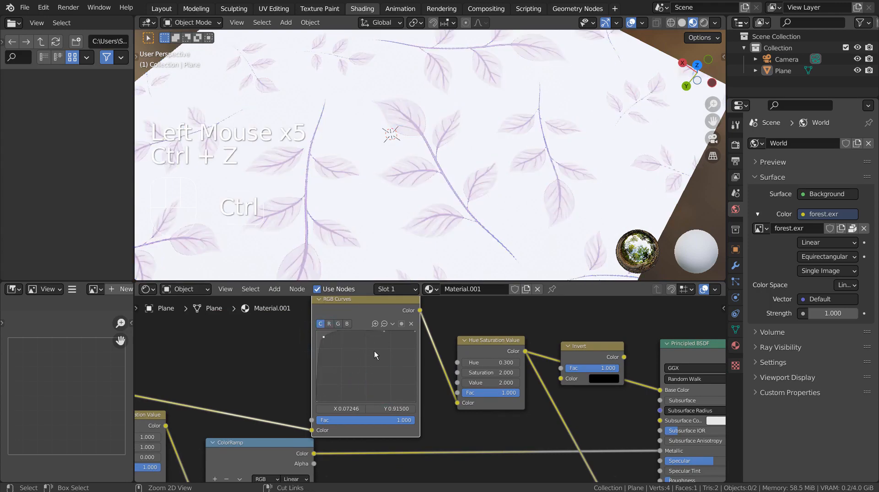
{"action": "key", "text": "ctrl+z"}
{"action": "key", "text": "ctrl+z"}
{"action": "key", "text": "ctrl+z"}
{"action": "key", "text": "ctrl+z"}
{"action": "key", "text": "ctrl+z"}
{"action": "key", "text": "ctrl+z"}
{"action": "key", "text": "ctrl+z"}
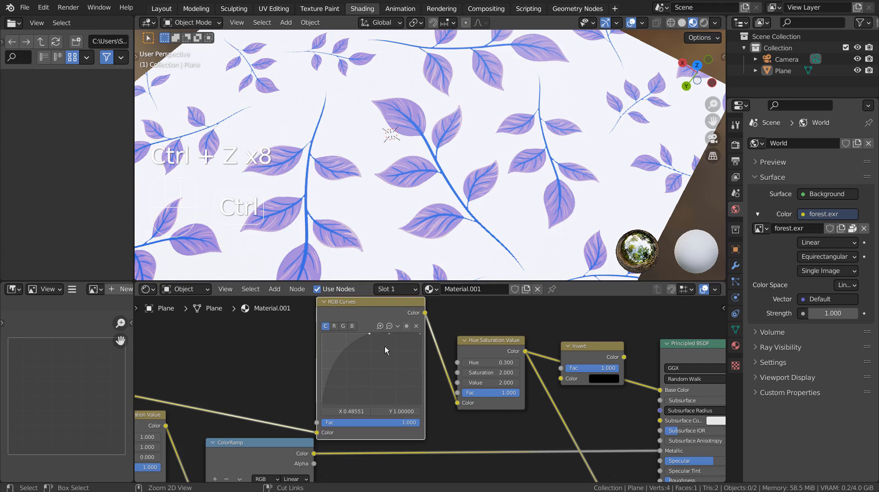
{"action": "key", "text": "ctrl+z"}
{"action": "key", "text": "ctrl+z"}
{"action": "key", "text": "ctrl+z"}
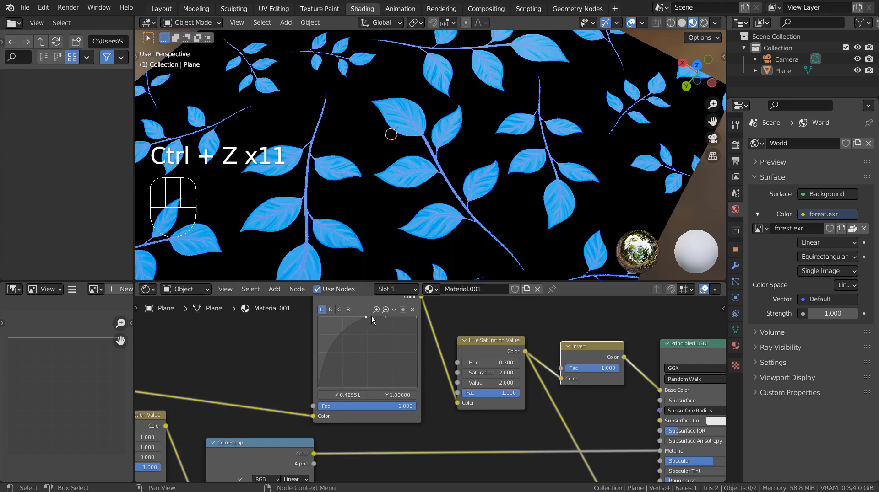
- Move the RGB curve's control point to X 0.12681, Y 0.78500, and on to X 0.28261, Y 0.60500
{"action": "left_click_drag", "start_coordinate": [366, 318], "coordinate": [332, 337]}
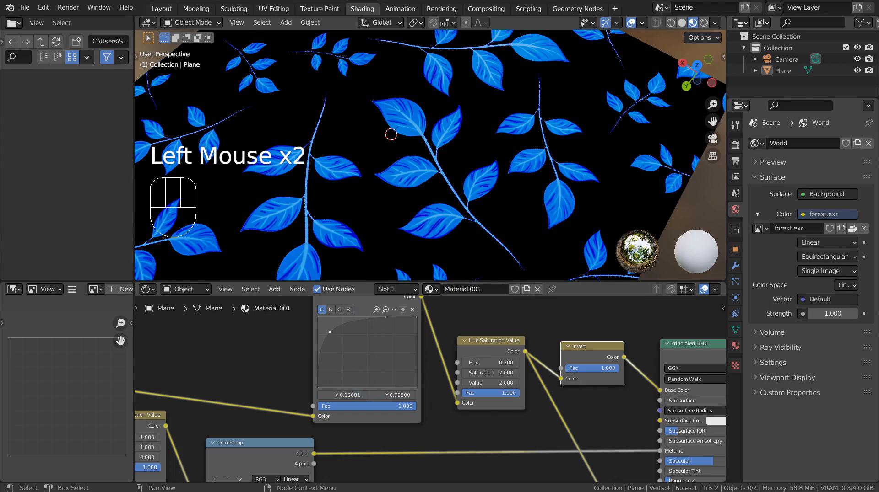
{"action": "left_click_drag", "start_coordinate": [324, 323], "coordinate": [346, 345]}
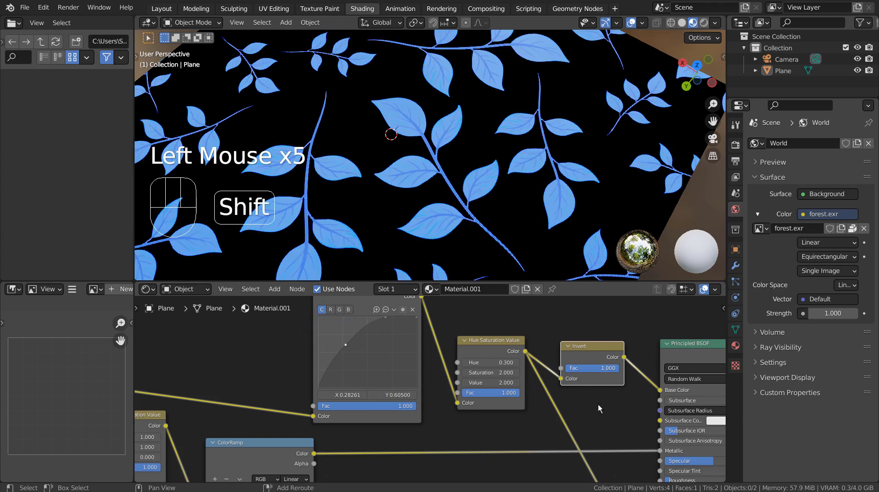
{"action": "middle_click_drag", "start_coordinate": [609, 422], "coordinate": [406, 427], "text": "shift"}
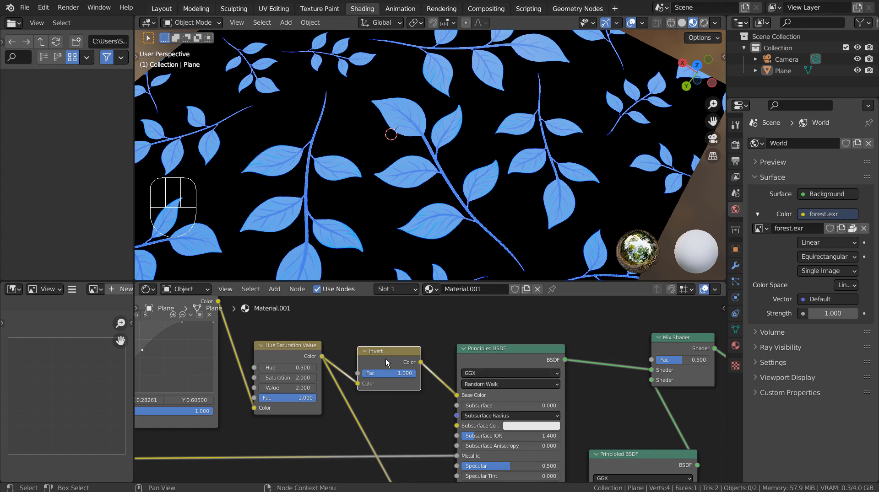
- Experiment with the Hue Saturation Value node between RGB Curves and Invert, lowering its Value to 1.110
{"action": "middle_click_drag", "start_coordinate": [386, 359], "coordinate": [571, 386], "text": "shift"}
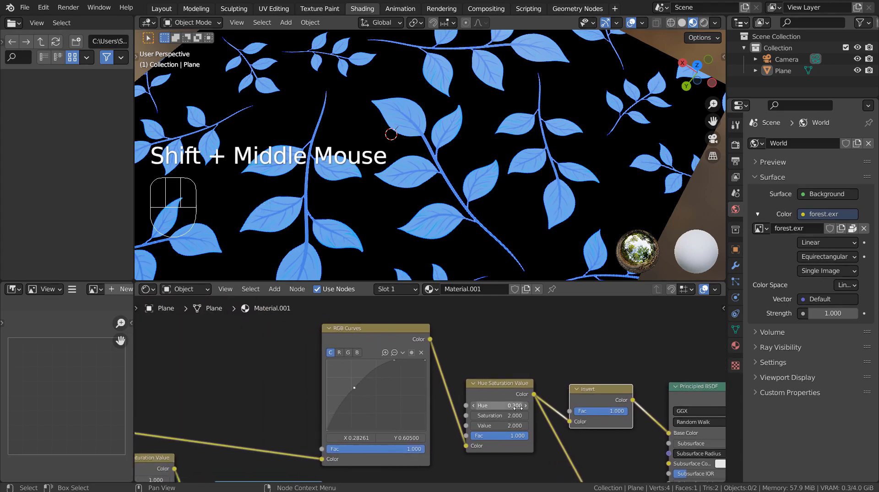
{"action": "left_click_drag", "start_coordinate": [486, 406], "coordinate": [492, 424]}
{"action": "key", "text": "ctrl+z"}
{"action": "key", "text": "ctrl+z"}
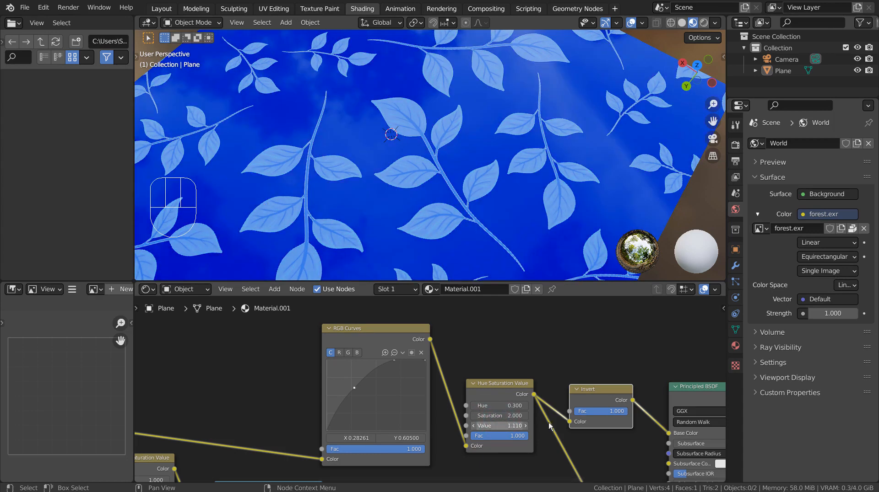
- Bypass the Invert node and try a Value of 0.010 in the Hue Saturation Value node, and undo both changes
{"action": "left_click_drag", "start_coordinate": [569, 422], "coordinate": [669, 433]}
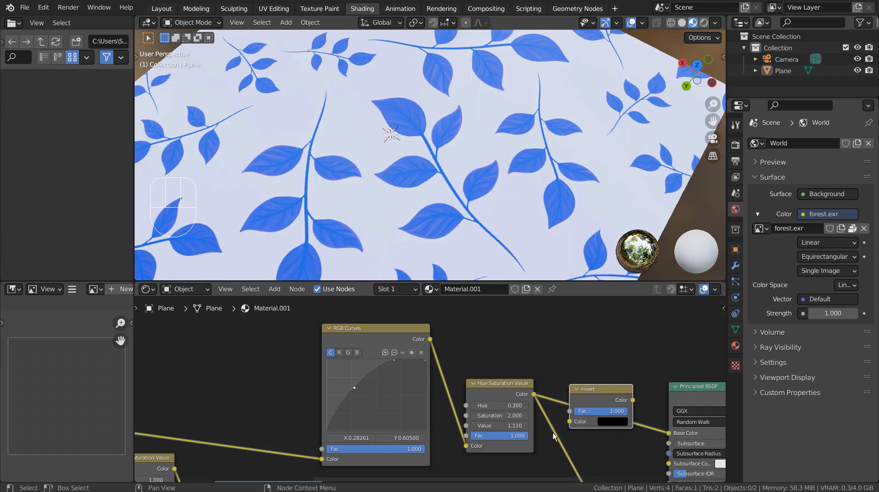
{"action": "left_click_drag", "start_coordinate": [501, 427], "coordinate": [460, 427]}
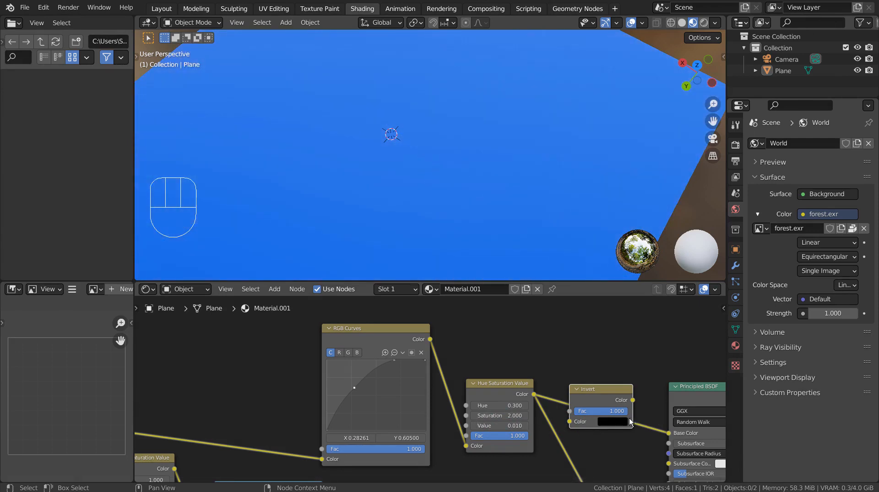
{"action": "key", "text": "ctrl+z"}
{"action": "key", "text": "ctrl+z"}
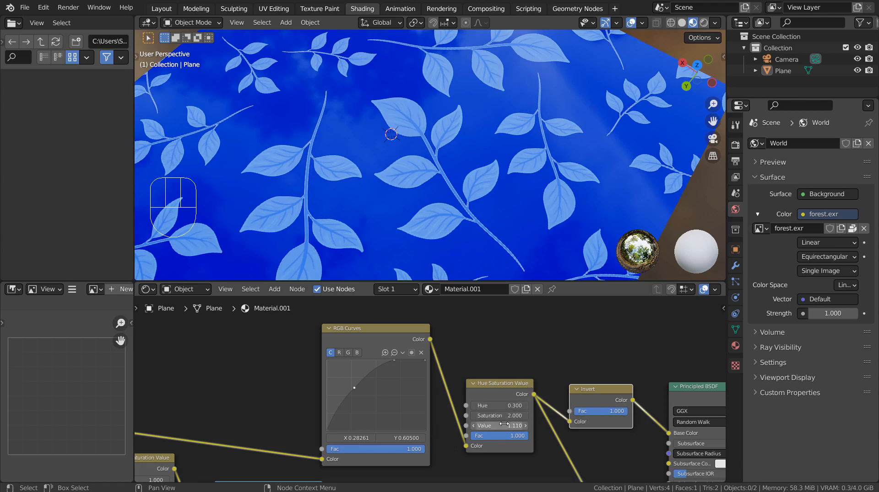
- Try a Value of 1.550 in the Hue Saturation Value node, and undo all recent Hue Saturation Value and RGB Curves changes
{"action": "left_click_drag", "start_coordinate": [504, 425], "coordinate": [523, 426]}
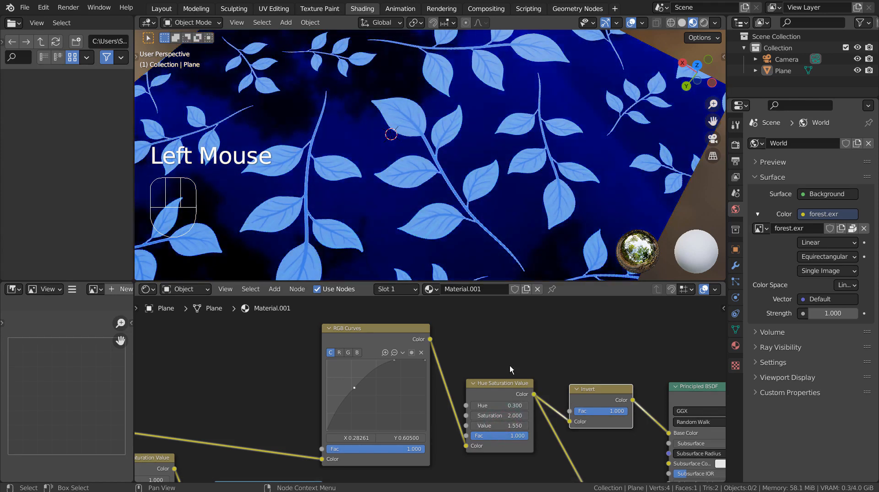
{"action": "key", "text": "ctrl+z"}
{"action": "key", "text": "ctrl+z"}
{"action": "key", "text": "ctrl+z"}
{"action": "key", "text": "ctrl+z"}
{"action": "key", "text": "ctrl+z"}
{"action": "key", "text": "ctrl+z"}
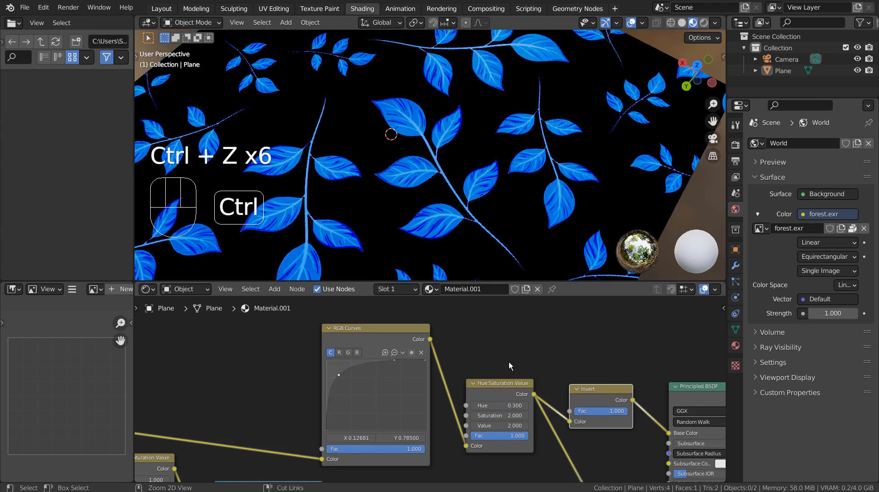
{"action": "key", "text": "ctrl+z"}
{"action": "key", "text": "ctrl+z"}
{"action": "key", "text": "ctrl+z"}
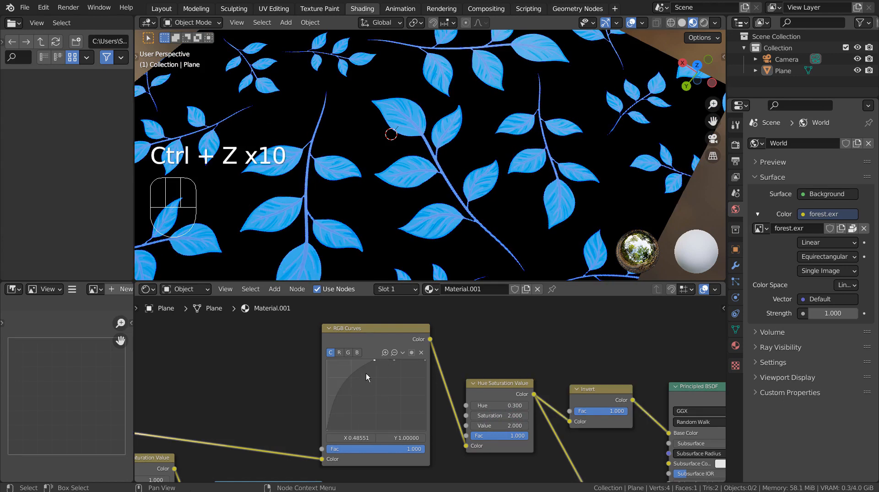
- Examine the branch from the leaf image through Hue Saturation Value and ColorRamp into the main Principled BSDF's Metallic input, and inspect the plane's reflections
{"action": "middle_click_drag", "start_coordinate": [276, 377], "coordinate": [553, 353], "text": "shift"}
{"action": "middle_click_drag", "start_coordinate": [518, 375], "coordinate": [477, 318], "text": "shift"}
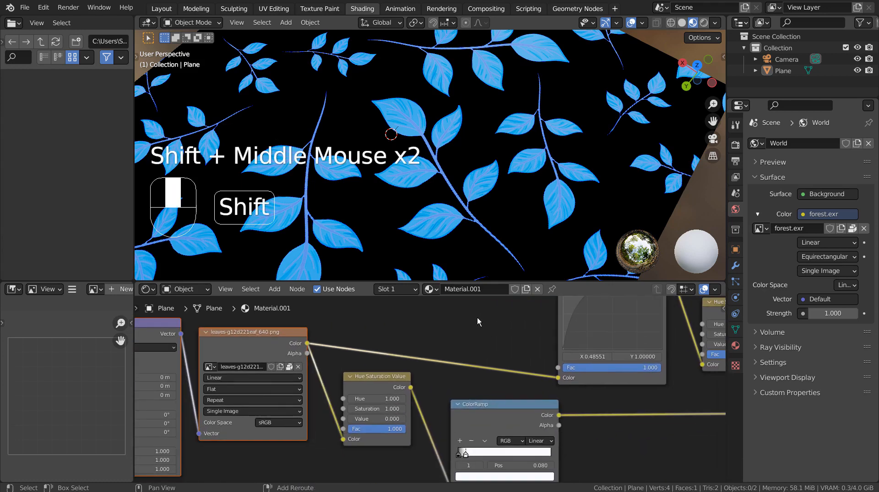
{"action": "middle_click_drag", "start_coordinate": [449, 389], "coordinate": [587, 370], "text": "shift"}
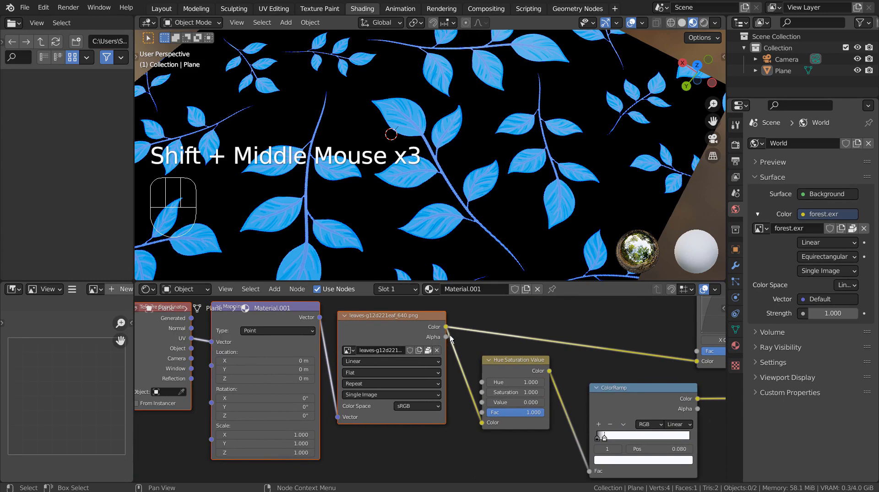
{"action": "left_click", "coordinate": [517, 382]}
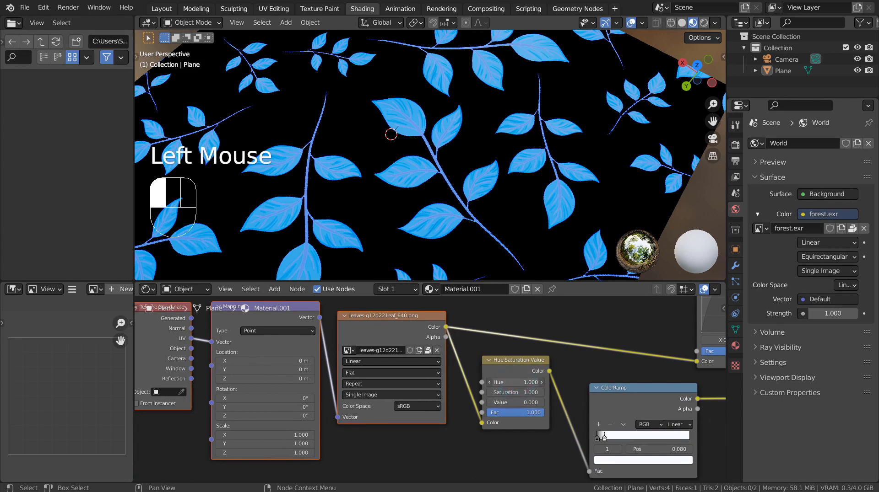
{"action": "key", "text": "ctrl+z"}
{"action": "middle_click_drag", "start_coordinate": [584, 386], "coordinate": [516, 366], "text": "shift"}
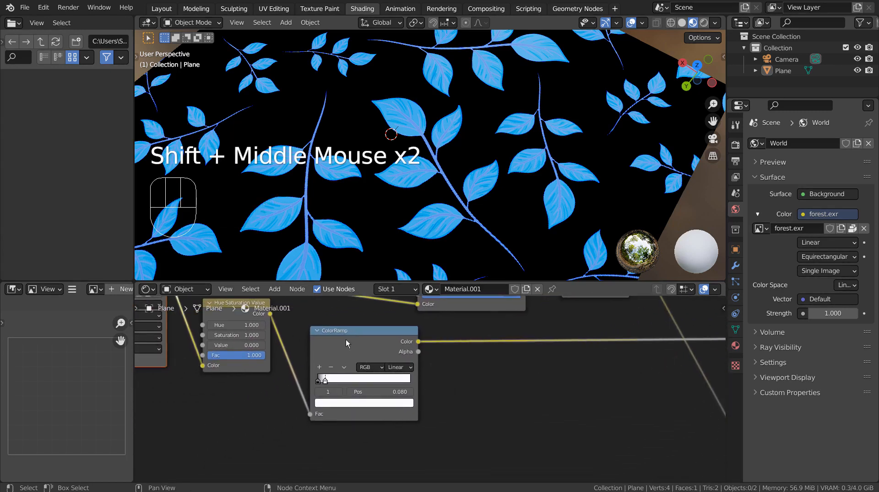
{"action": "middle_click_drag", "start_coordinate": [346, 342], "coordinate": [477, 383], "text": "shift"}
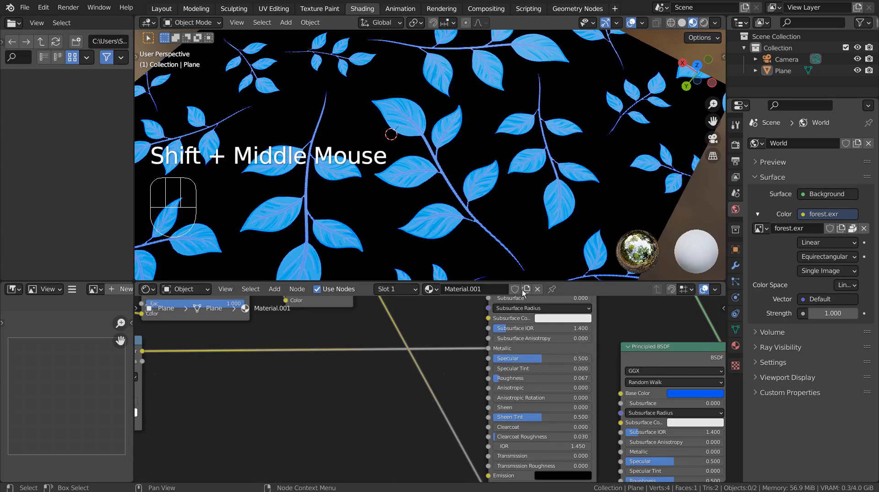
{"action": "middle_click_drag", "start_coordinate": [525, 264], "coordinate": [521, 207]}
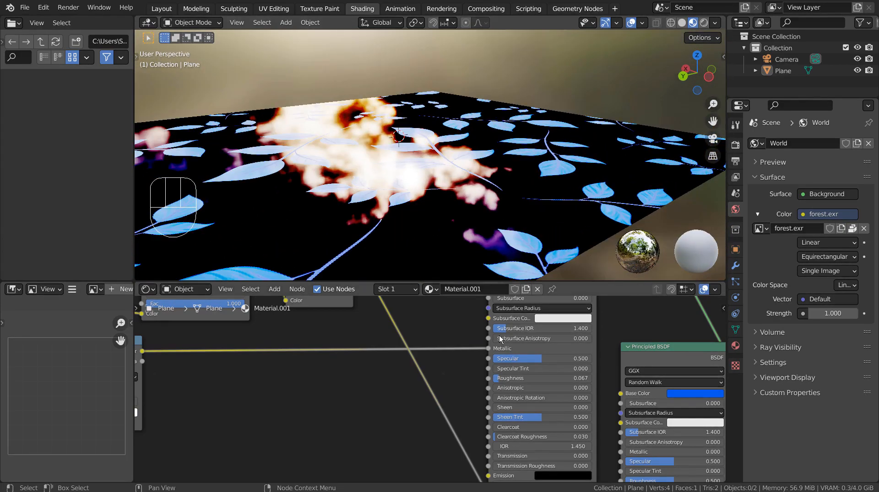
- Disconnect the main Principled BSDF's Metallic input, try a fixed Metallic value of 0.753, inspect the plane, and undo the changes
{"action": "left_click_drag", "start_coordinate": [489, 348], "coordinate": [523, 355]}
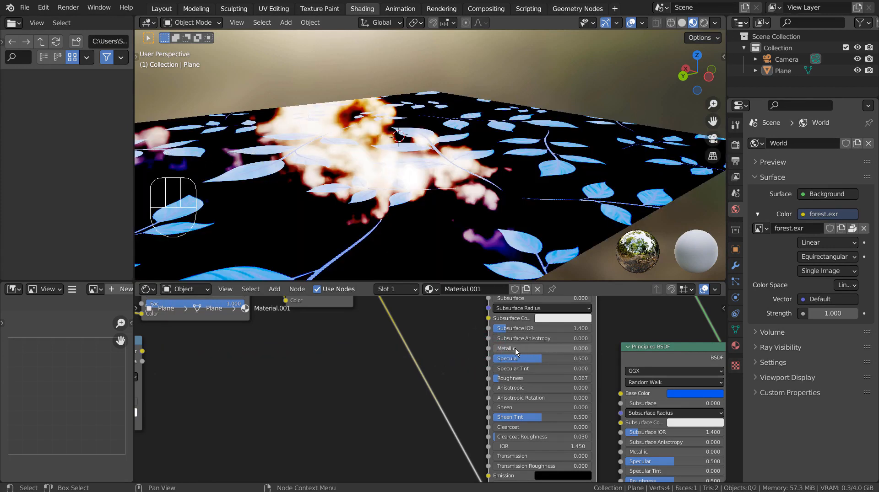
{"action": "left_click_drag", "start_coordinate": [515, 348], "coordinate": [581, 349]}
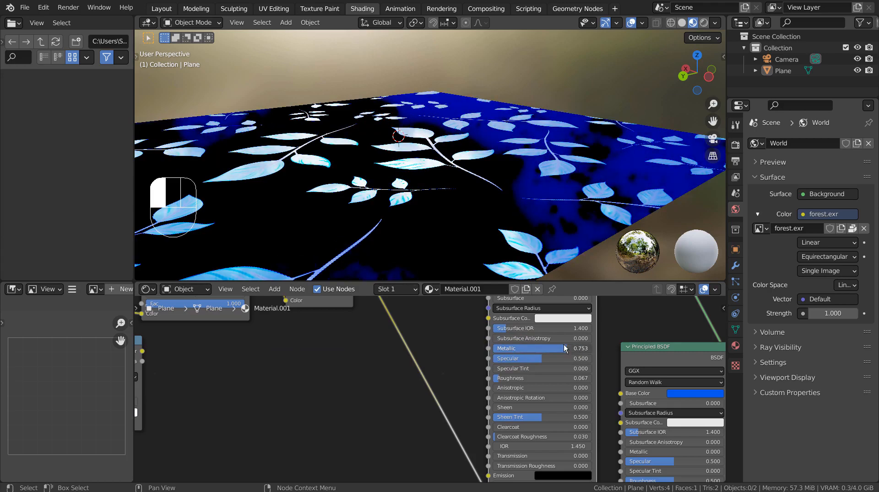
{"action": "middle_click_drag", "start_coordinate": [458, 193], "coordinate": [497, 154]}
{"action": "scroll", "coordinate": [477, 218], "scroll_direction": "up", "scroll_amount": 3}
{"action": "scroll", "coordinate": [489, 179], "scroll_direction": "down", "scroll_amount": 5}
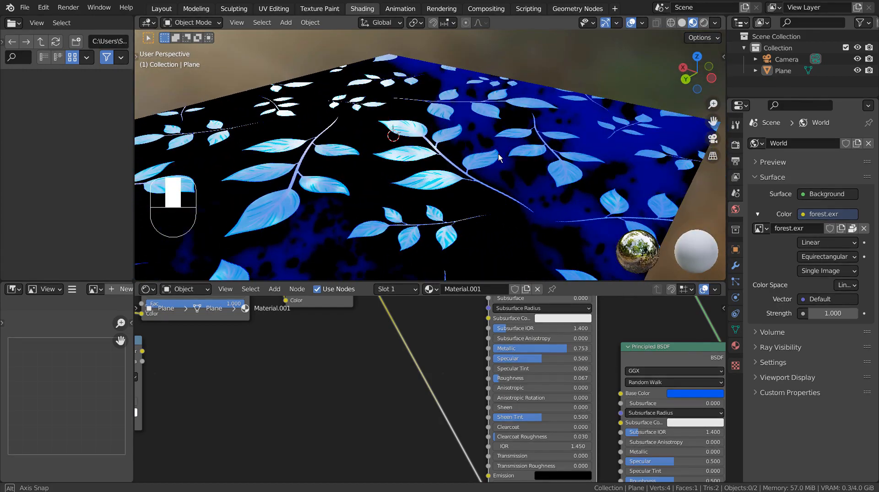
{"action": "key", "text": "ctrl+z"}
{"action": "key", "text": "ctrl+z"}
{"action": "key", "text": "ctrl+z"}
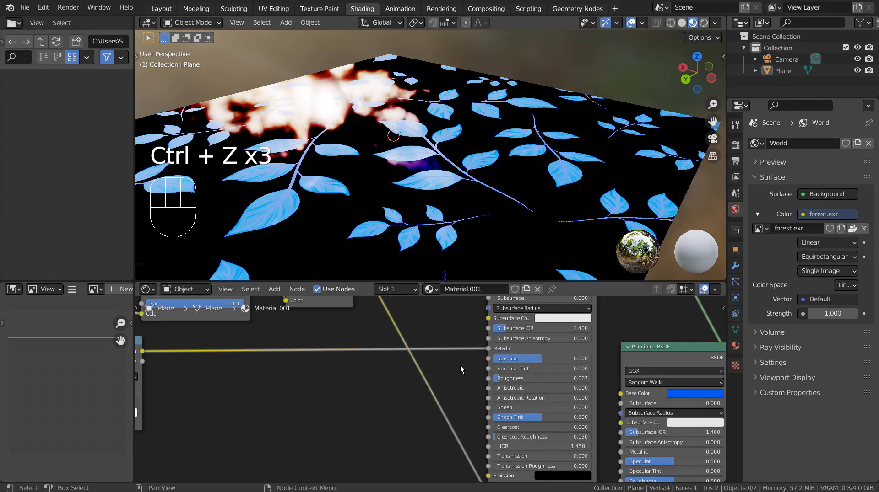
- Disconnect the Hue Saturation Value link from the main Principled BSDF's Alpha input, try an Alpha of 0.771, and undo both changes
{"action": "scroll", "coordinate": [460, 366], "scroll_direction": "down", "scroll_amount": 3}
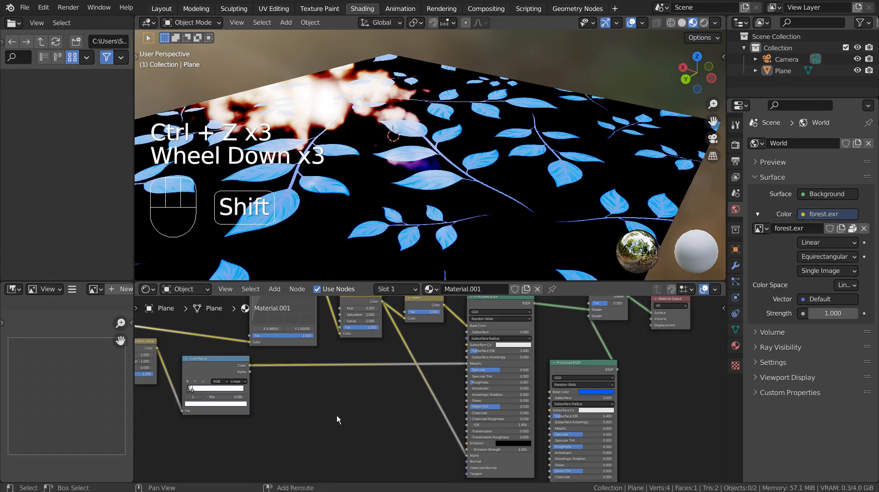
{"action": "middle_click_drag", "start_coordinate": [337, 417], "coordinate": [264, 444], "text": "shift"}
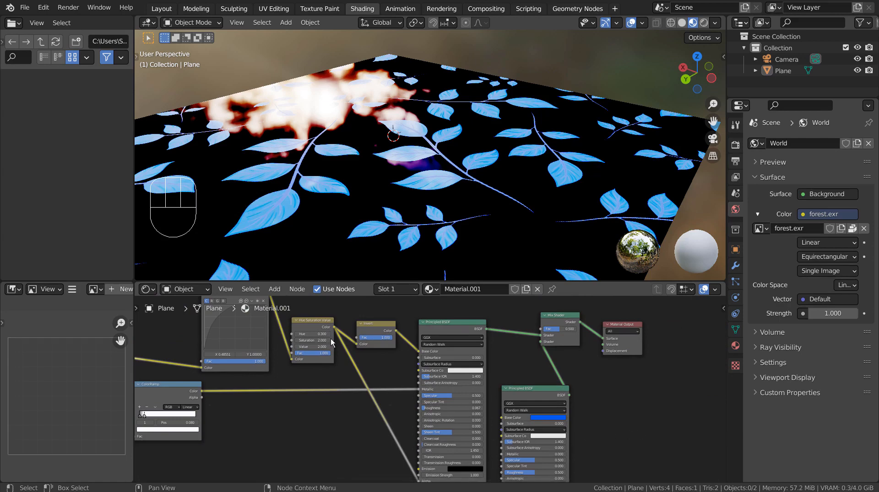
{"action": "scroll", "coordinate": [331, 343], "scroll_direction": "up", "scroll_amount": 3}
{"action": "middle_click_drag", "start_coordinate": [332, 343], "coordinate": [405, 360], "text": "shift"}
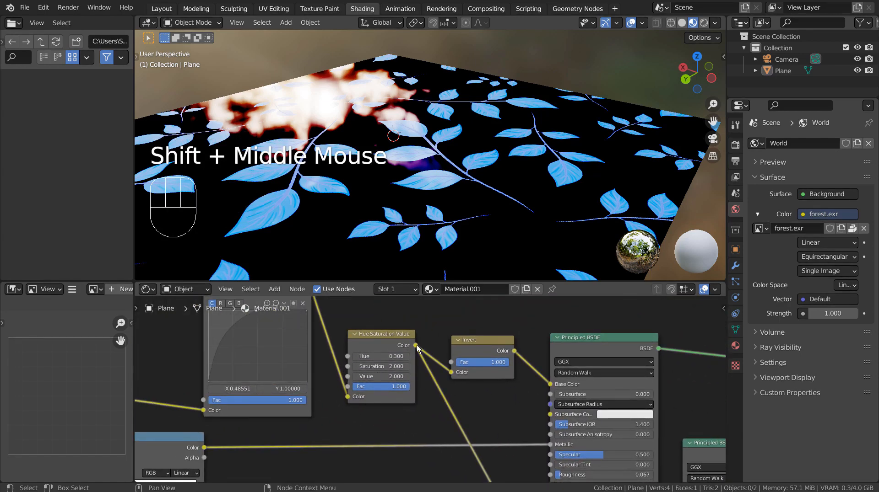
{"action": "middle_click_drag", "start_coordinate": [506, 413], "coordinate": [395, 327], "text": "shift"}
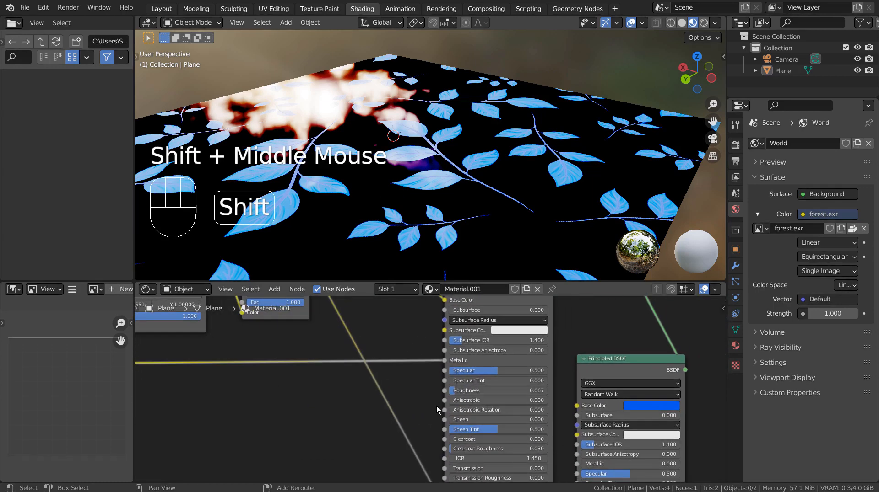
{"action": "middle_click_drag", "start_coordinate": [437, 410], "coordinate": [374, 347], "text": "shift"}
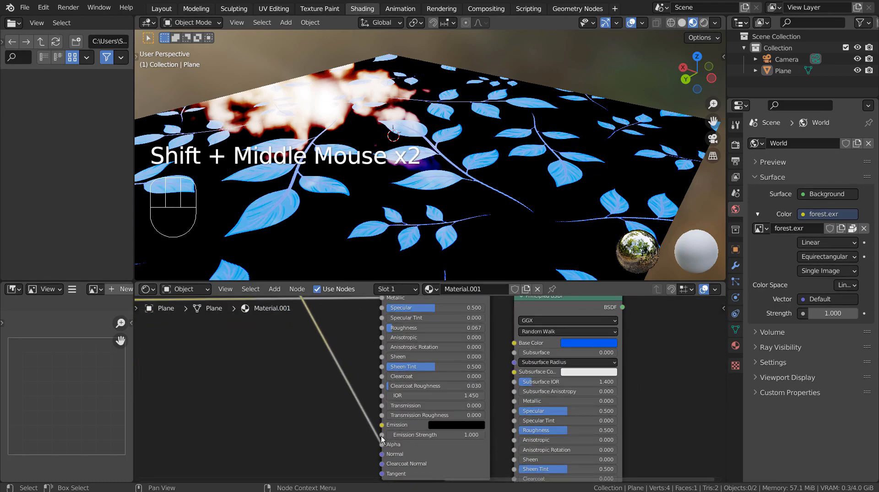
{"action": "left_click_drag", "start_coordinate": [382, 445], "coordinate": [342, 456]}
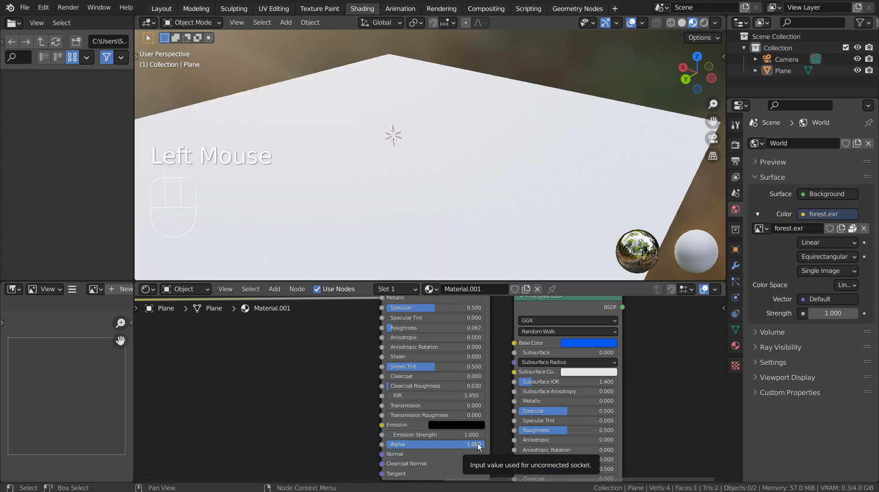
{"action": "middle_click_drag", "start_coordinate": [543, 162], "coordinate": [568, 151]}
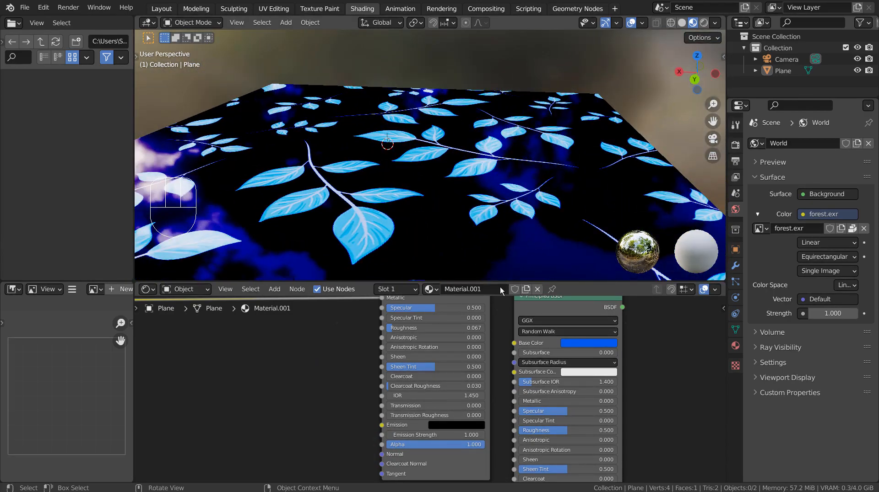
{"action": "left_click_drag", "start_coordinate": [477, 445], "coordinate": [452, 446]}
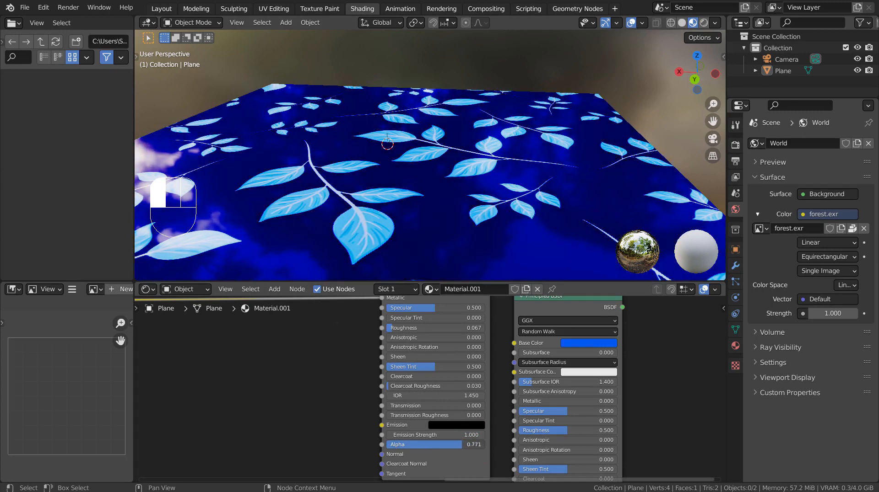
{"action": "key", "text": "ctrl+z"}
{"action": "key", "text": "ctrl+z"}
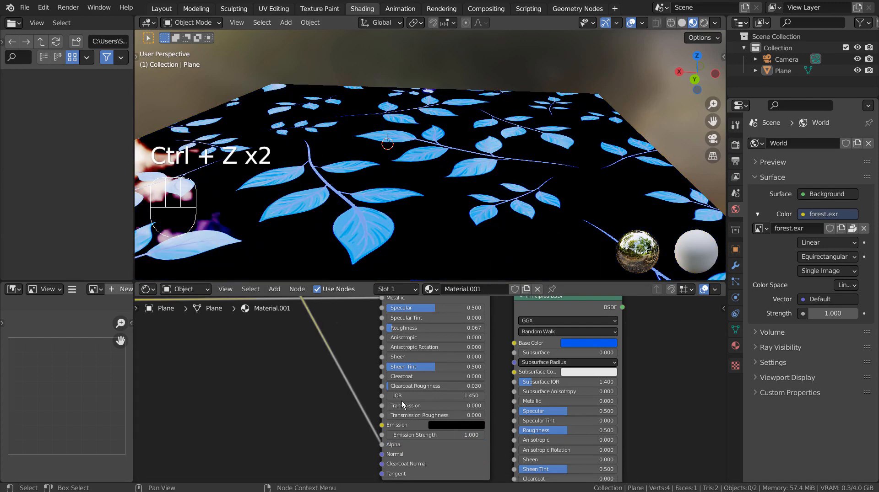
- Try different Fac values in the second Hue Saturation Value node and the Invert node, returning both to 1.000
{"action": "scroll", "coordinate": [358, 389], "scroll_direction": "down", "scroll_amount": 2}
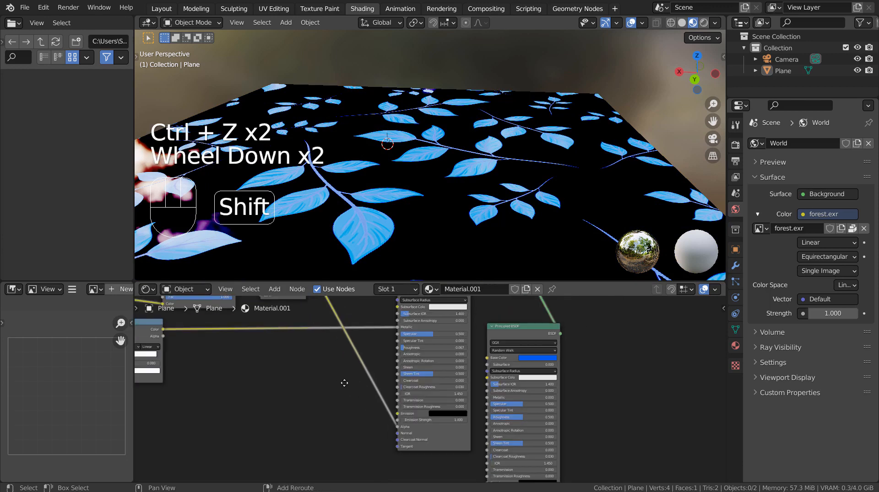
{"action": "middle_click_drag", "start_coordinate": [344, 383], "coordinate": [471, 374], "text": "shift"}
{"action": "scroll", "coordinate": [471, 374], "scroll_direction": "up", "scroll_amount": 5}
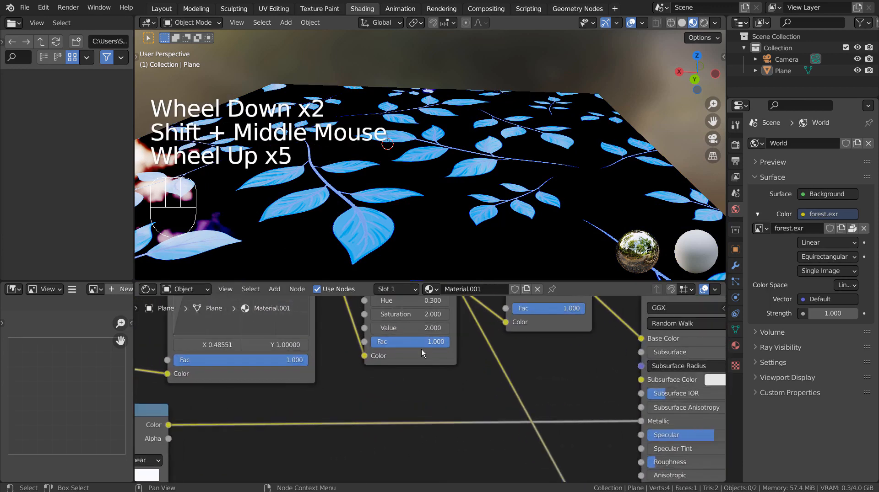
{"action": "mouse_move", "coordinate": [421, 343]}
{"action": "left_mouse_down"}
{"action": "mouse_move", "coordinate": [352, 344]}
{"action": "mouse_move", "coordinate": [423, 343]}
{"action": "left_mouse_up"}
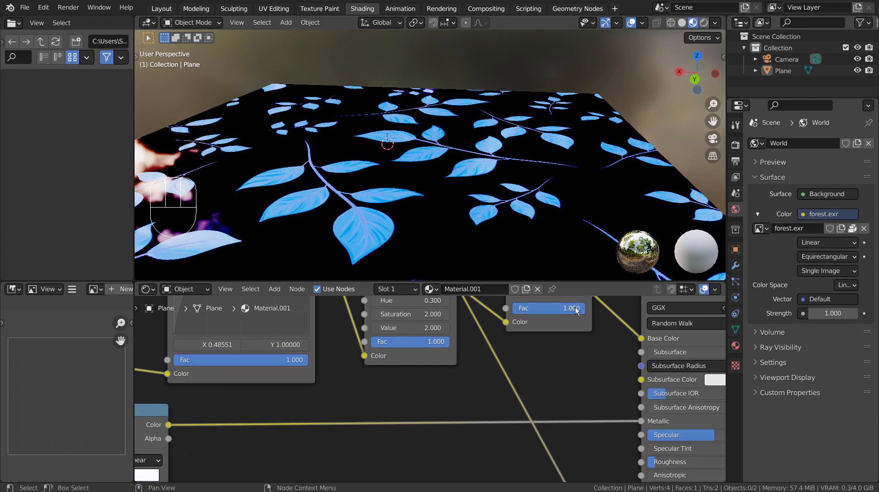
{"action": "left_click_drag", "start_coordinate": [546, 308], "coordinate": [513, 308]}
{"action": "mouse_move", "coordinate": [576, 309]}
{"action": "left_mouse_down"}
{"action": "mouse_move", "coordinate": [540, 309]}
{"action": "mouse_move", "coordinate": [585, 309]}
{"action": "left_mouse_up"}
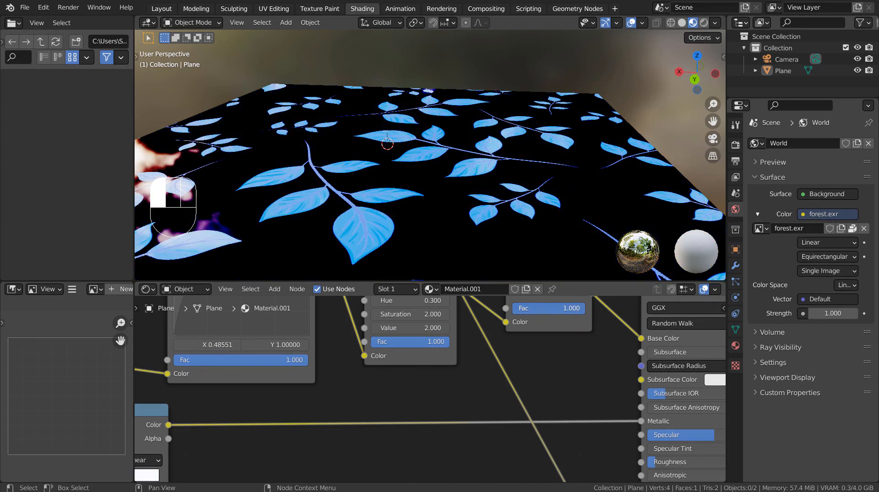
- Examine how the Mix Shader combines the two Principled BSDF nodes and feeds the Material Output
{"action": "scroll", "coordinate": [507, 386], "scroll_direction": "down", "scroll_amount": 7}
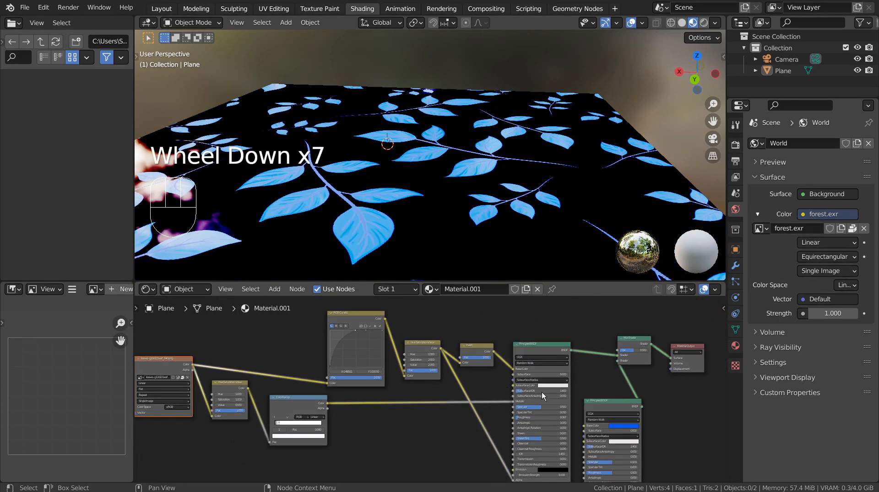
{"action": "scroll", "coordinate": [395, 402], "scroll_direction": "up", "scroll_amount": 5}
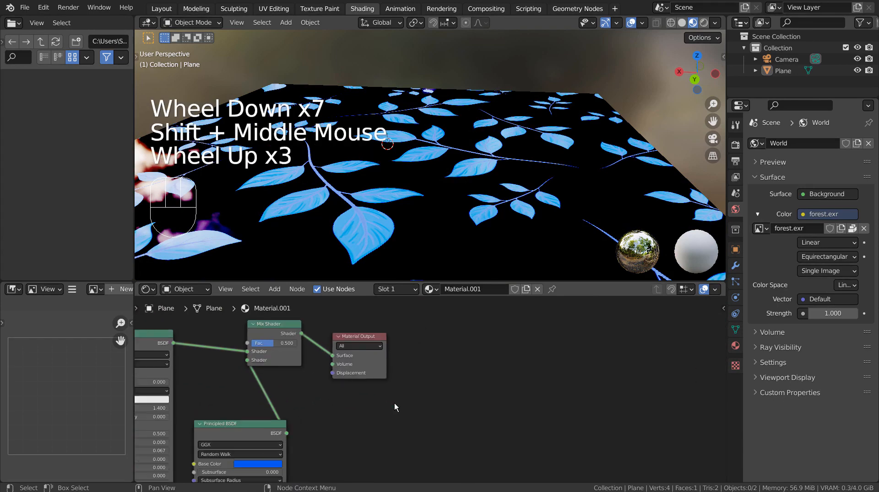